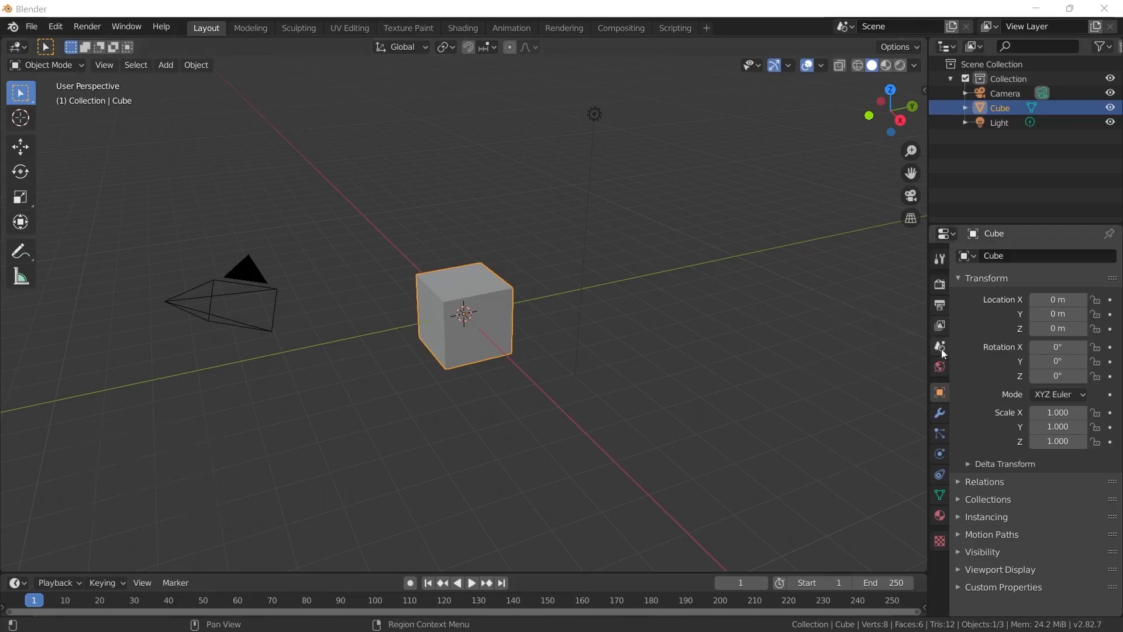
Show the scene's output dimension properties, and enlarge the timeline area below the viewport
click(941, 305)
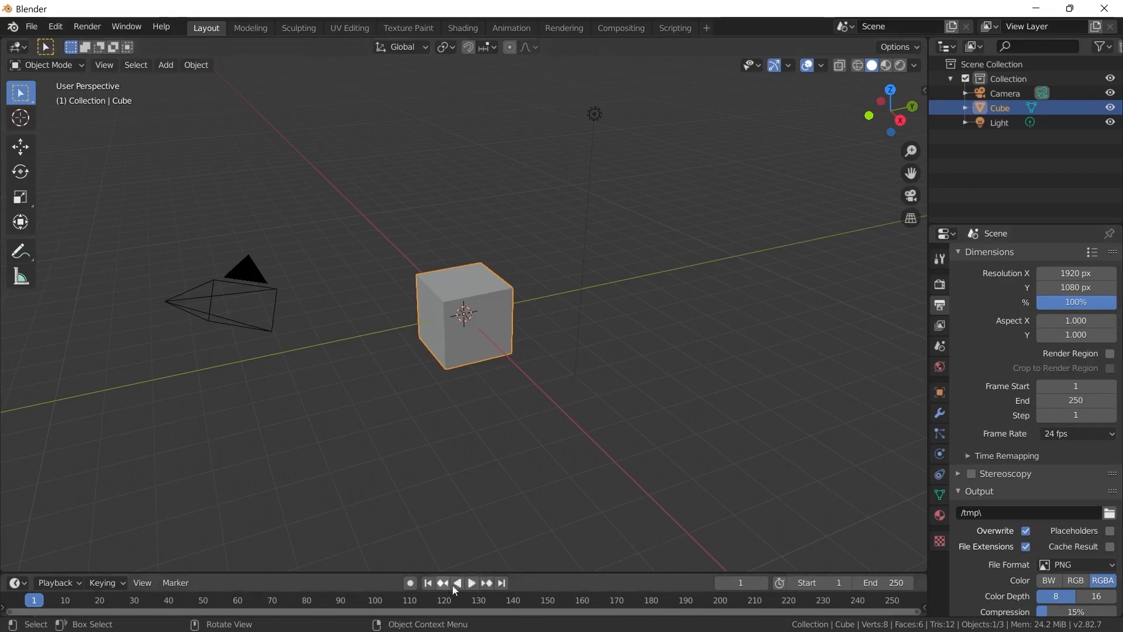
click(480, 559)
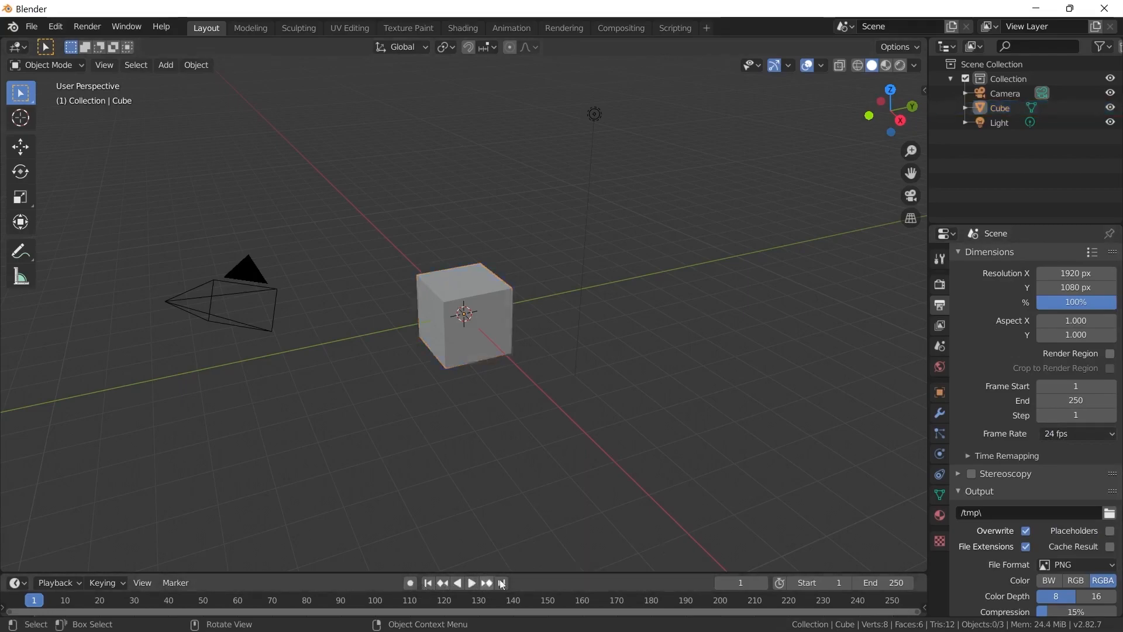
drag(590, 572, 585, 408)
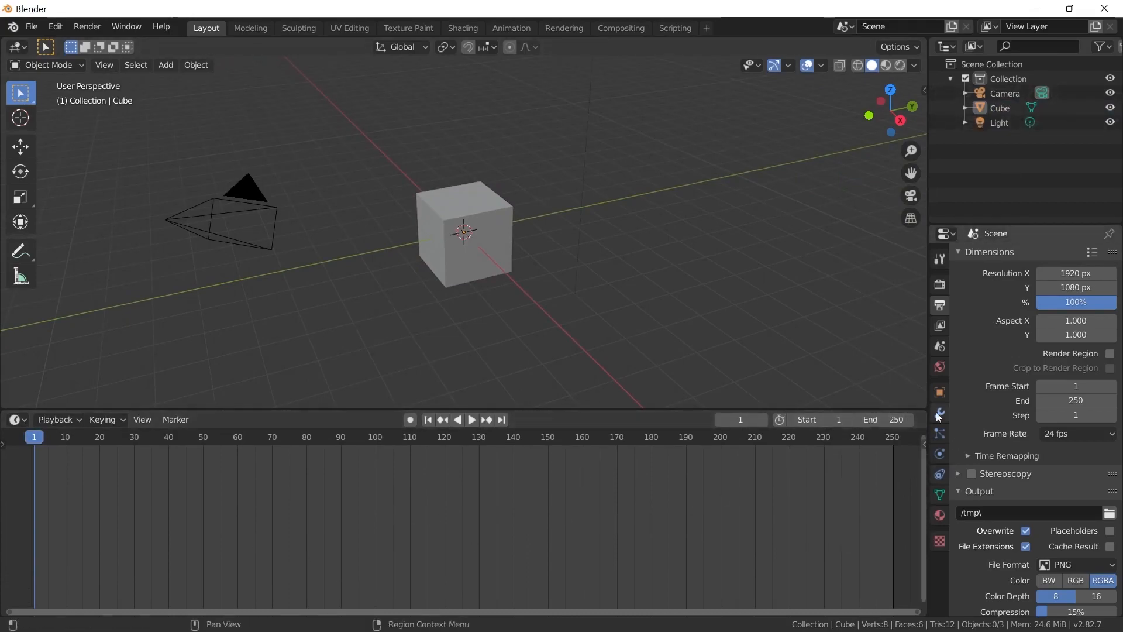
Set the end frame of the animation to 24
click(884, 420)
text(24)
key(Return)
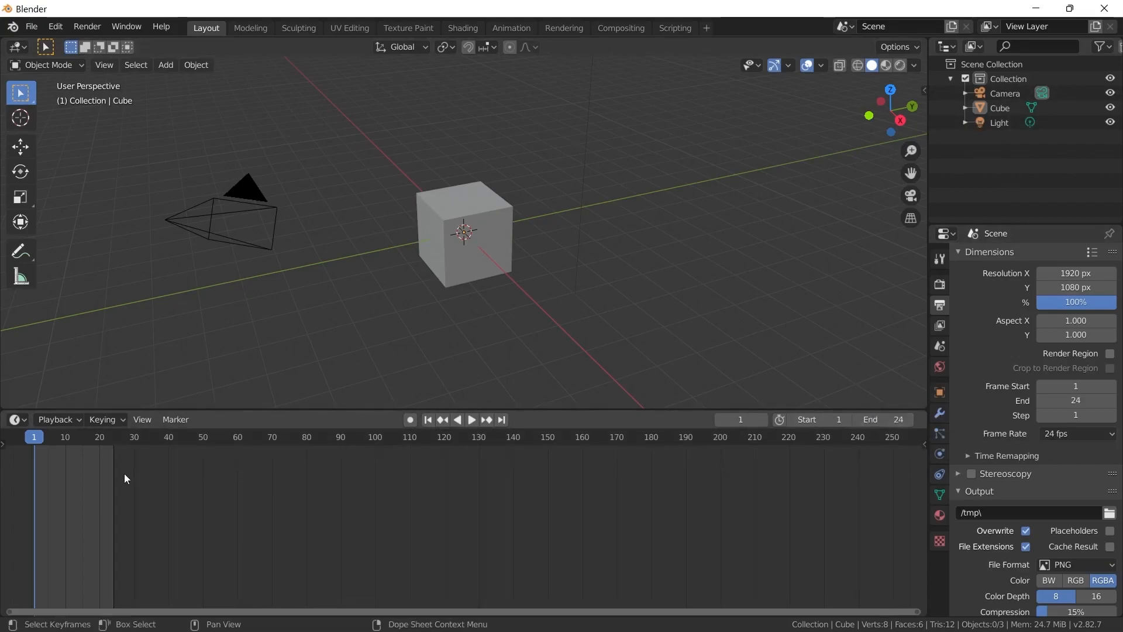
Play and stop the timeline several times to preview how the playhead runs through the frame range
click(476, 419)
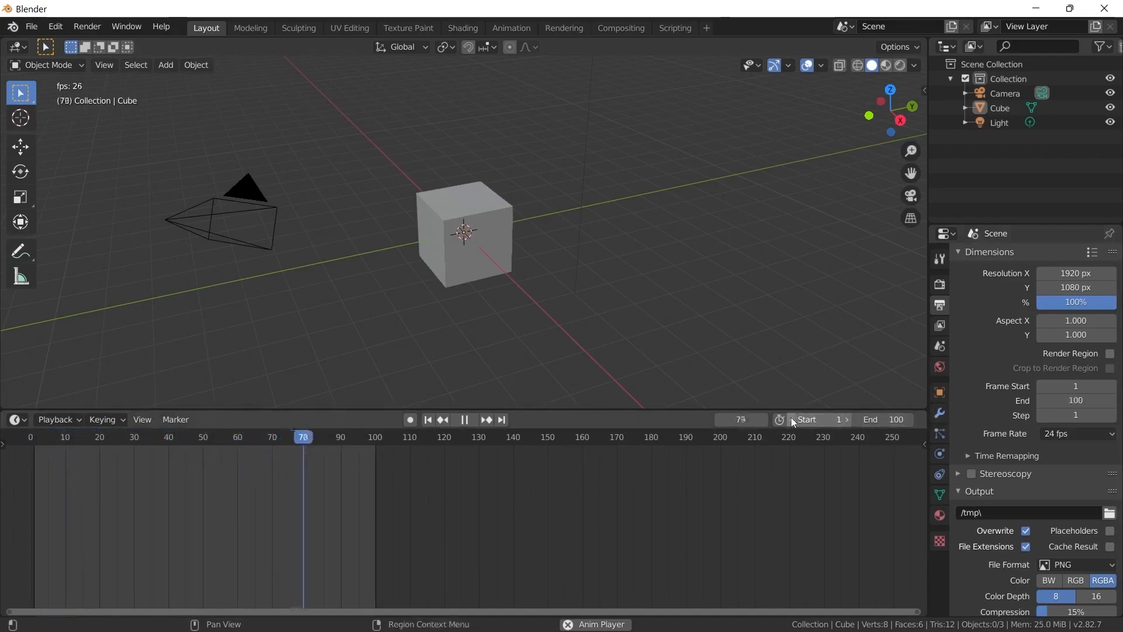
key(space)
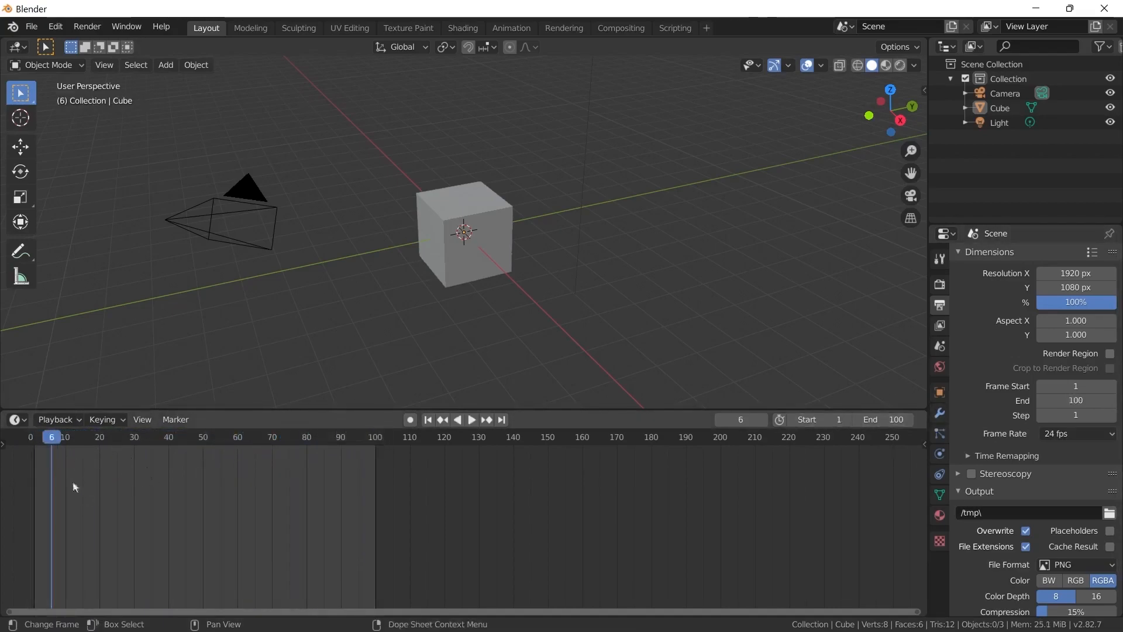
key(space)
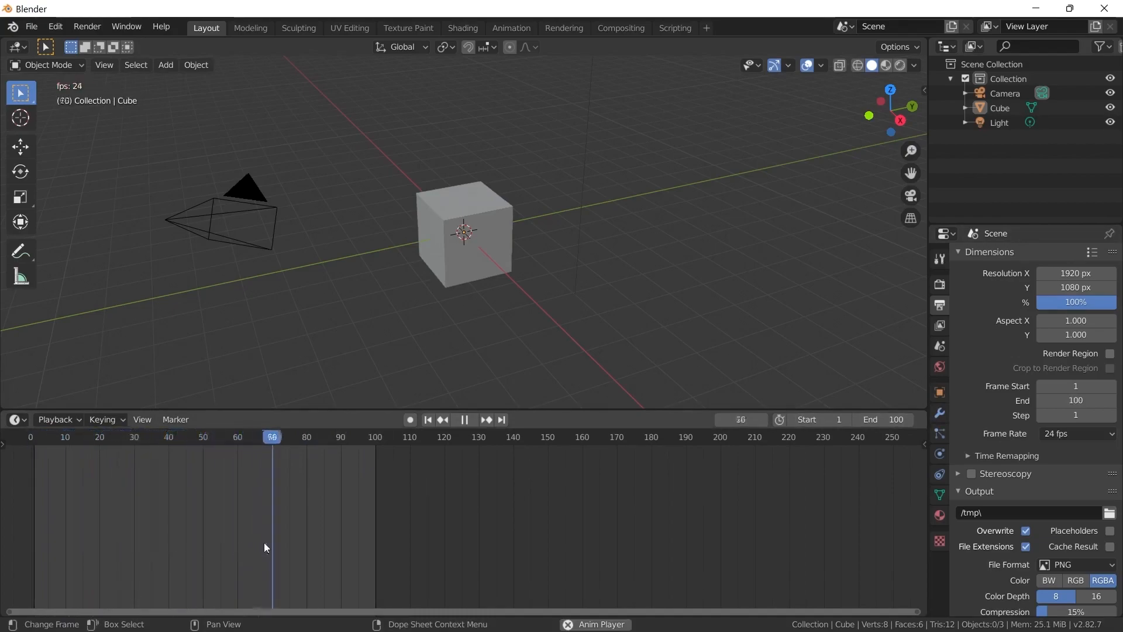
key(Escape)
key(space)
key(Escape)
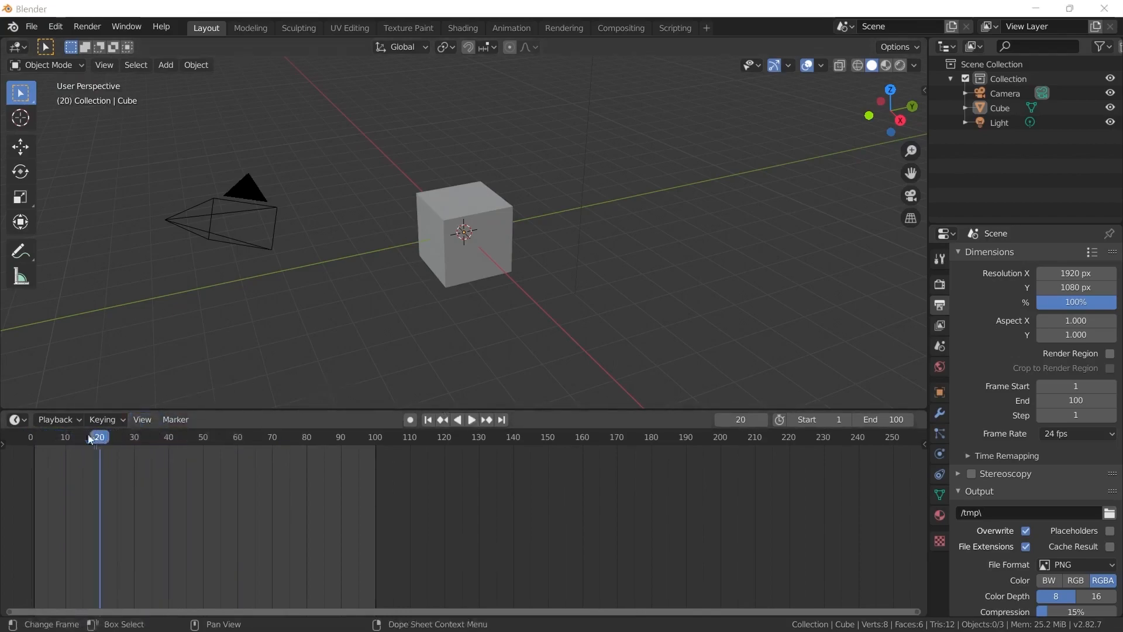
With automatic keyframing enabled at frame 0, move the cube a short distance in the negative Y direction to record its first keyframe
click(33, 449)
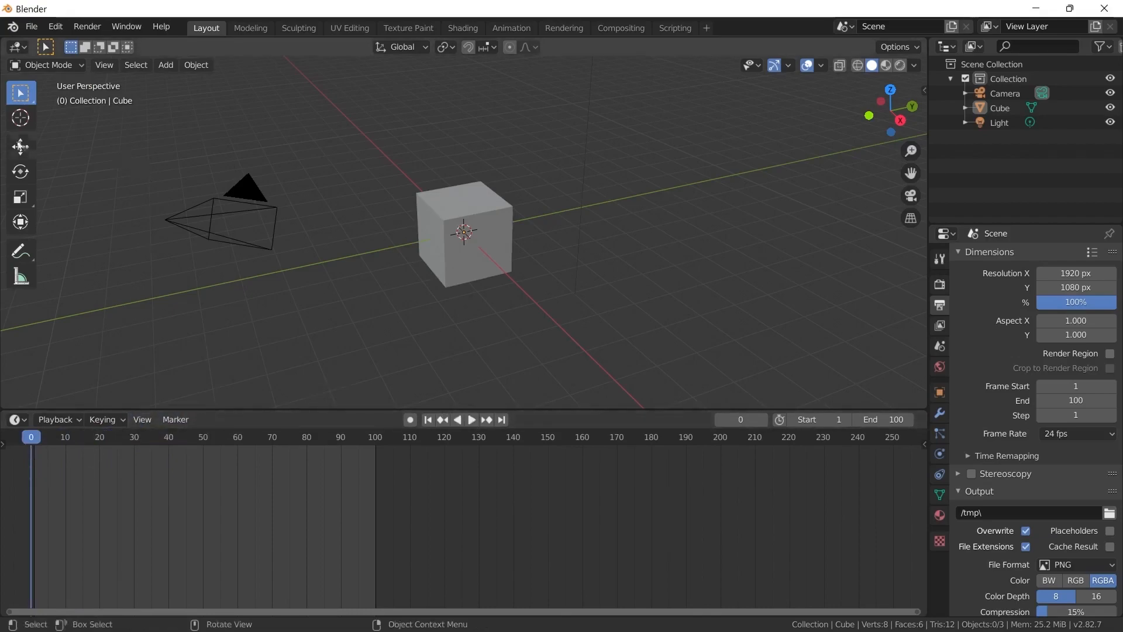
click(21, 146)
click(491, 249)
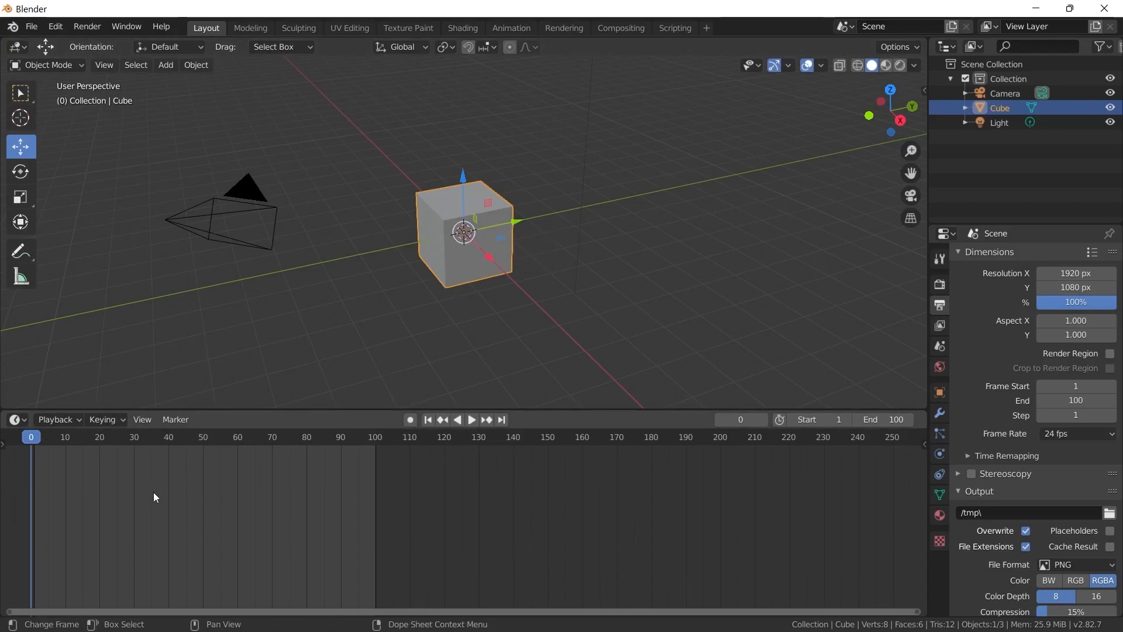
click(410, 420)
drag(502, 222, 477, 291)
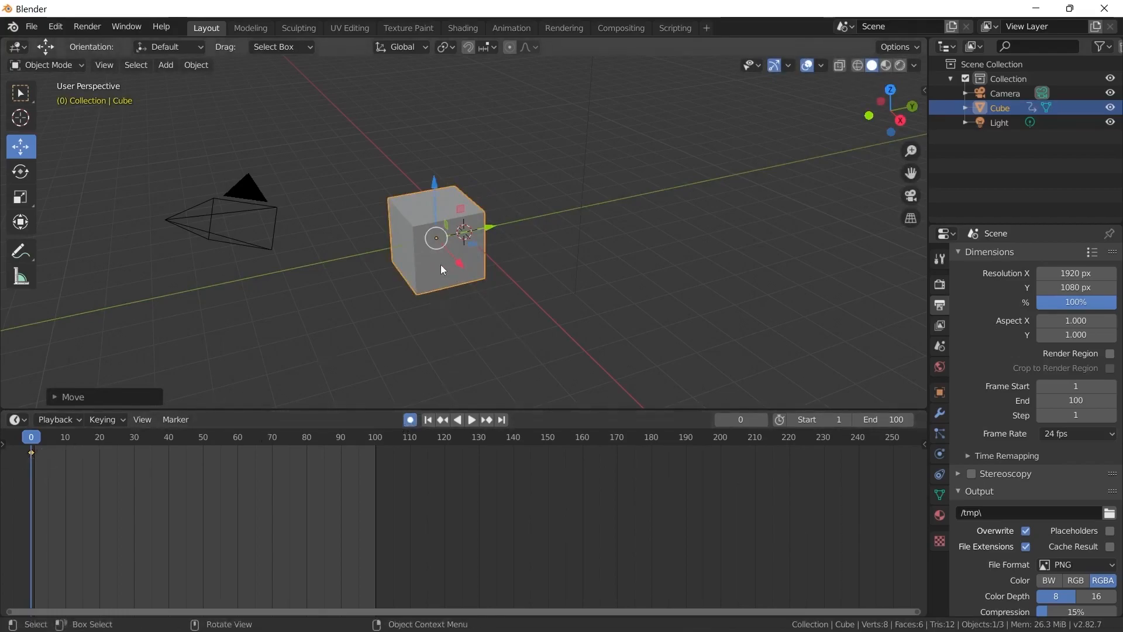
Set the current frame to 50 and move the cube far along the positive Y axis to record a second keyframe
key(space)
drag(62, 443, 206, 442)
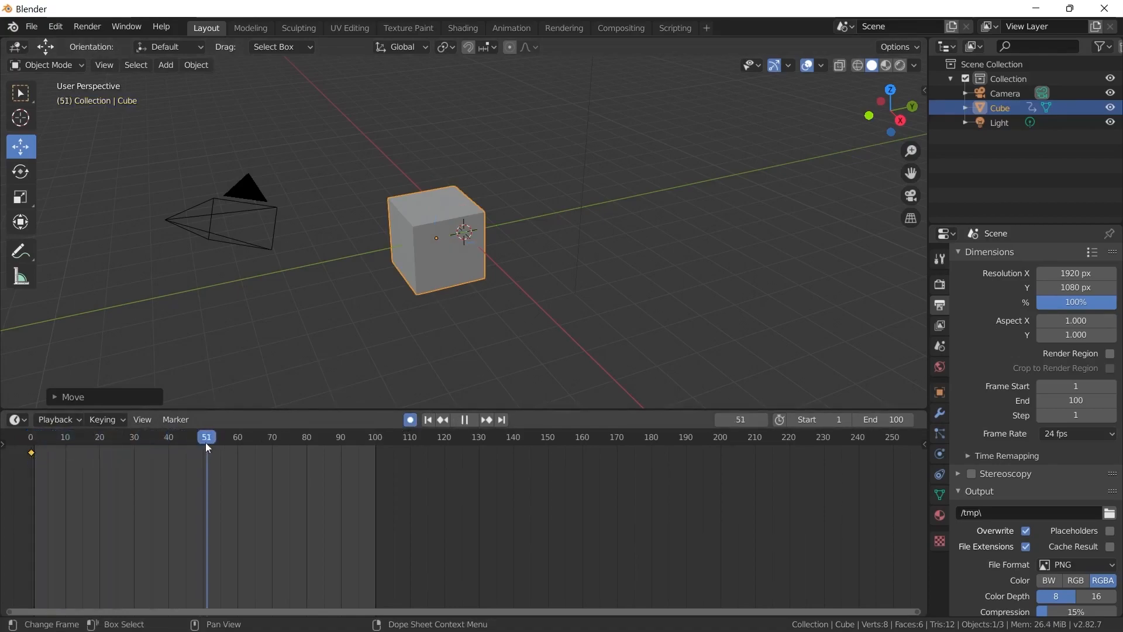
key(space)
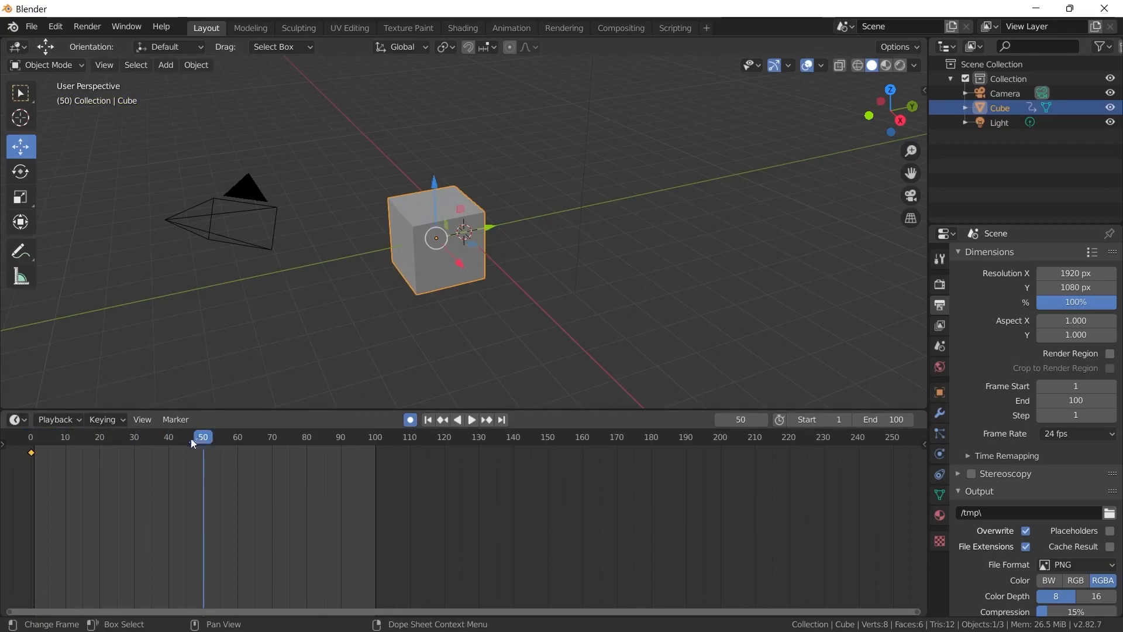
drag(490, 226, 724, 176)
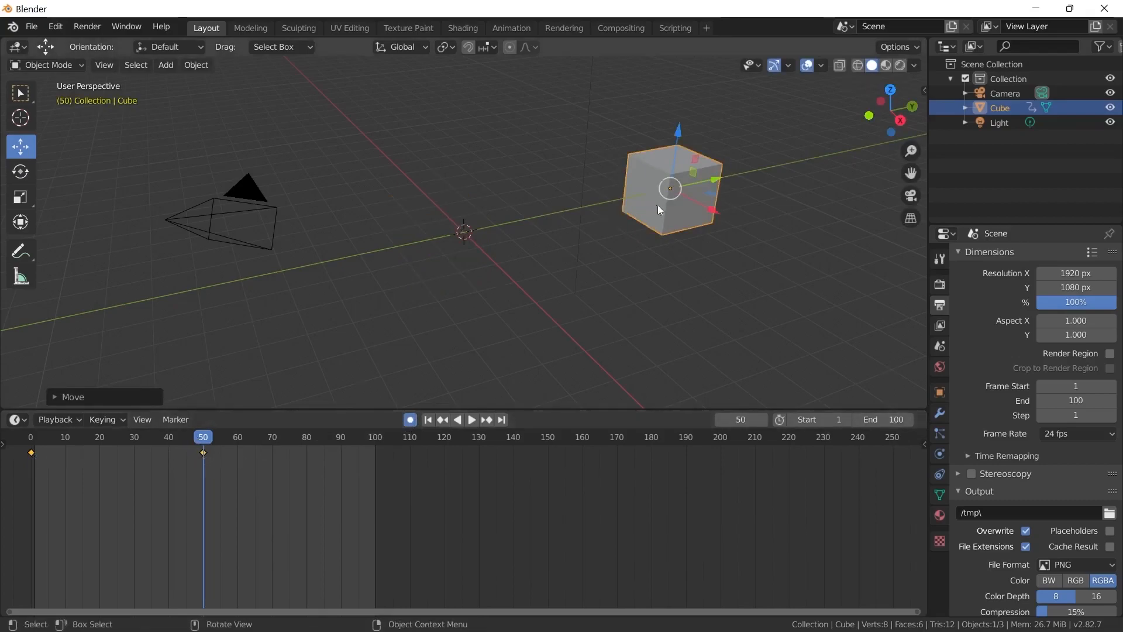
Play the cube's animation from the start frame and stop it
click(428, 420)
click(470, 420)
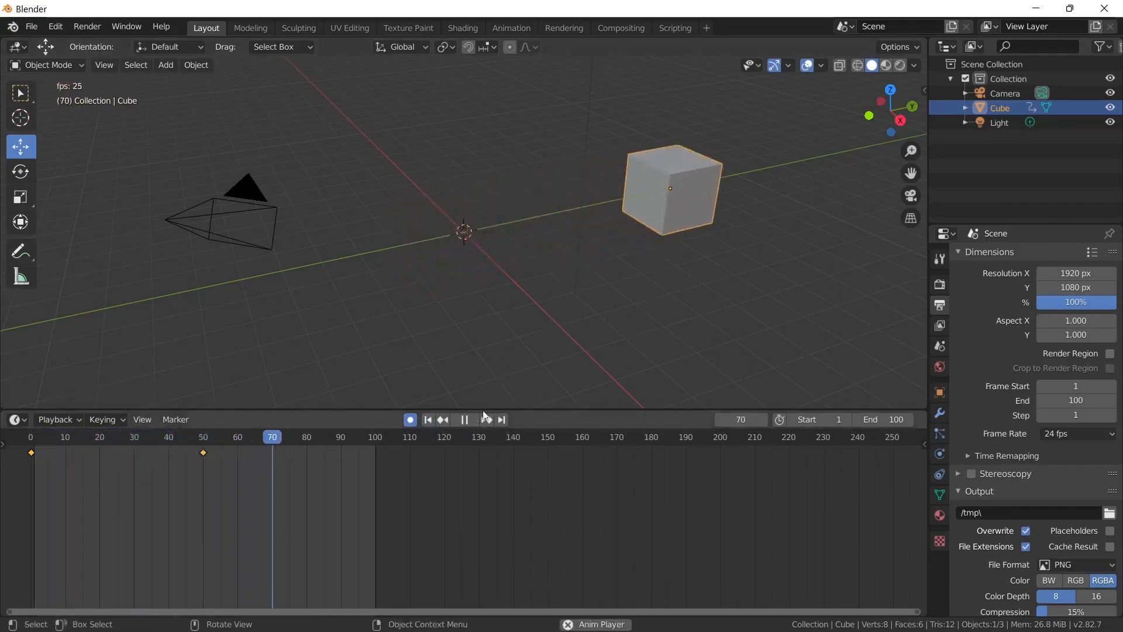
key(space)
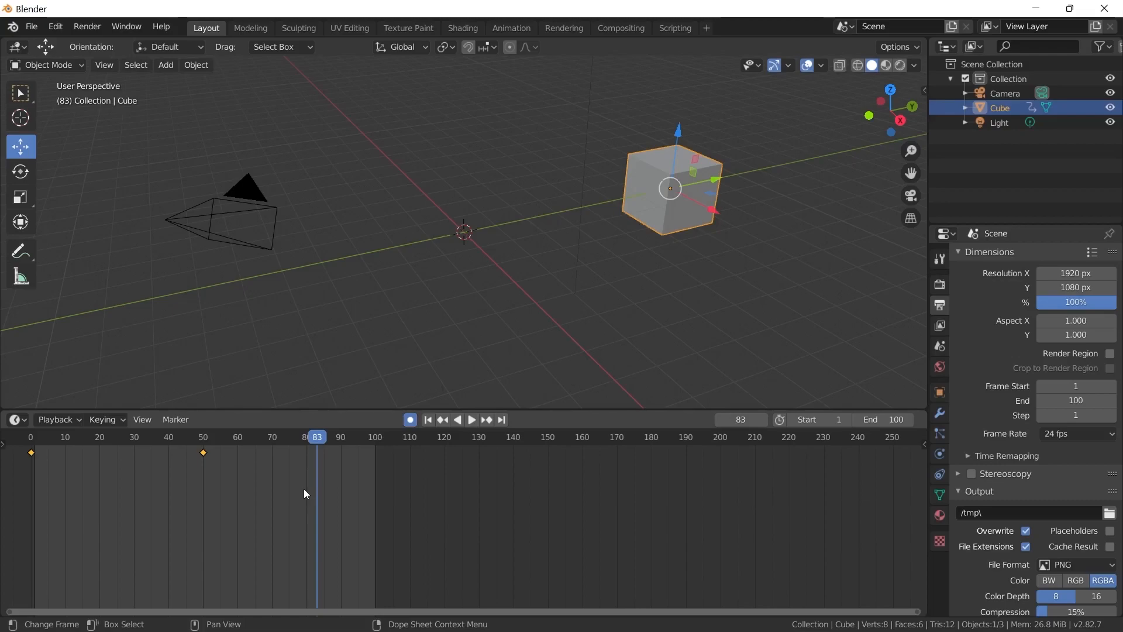
At frame 87, move the cube about 3.6 m along the X axis to record a third keyframe, and replay the animation
drag(316, 491, 331, 491)
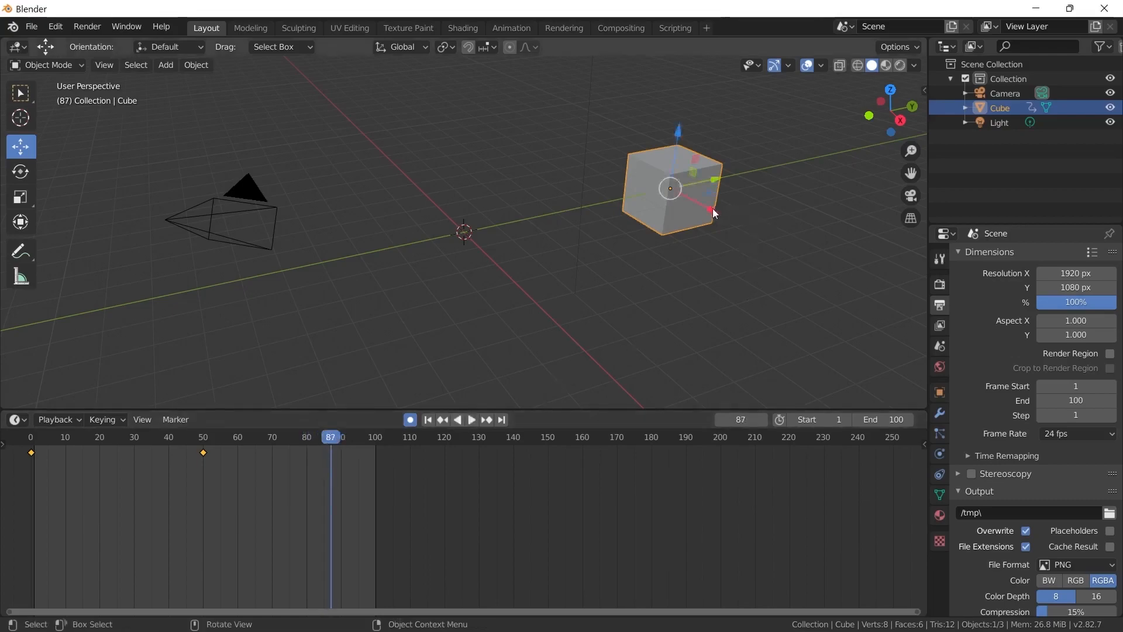
drag(720, 215, 816, 245)
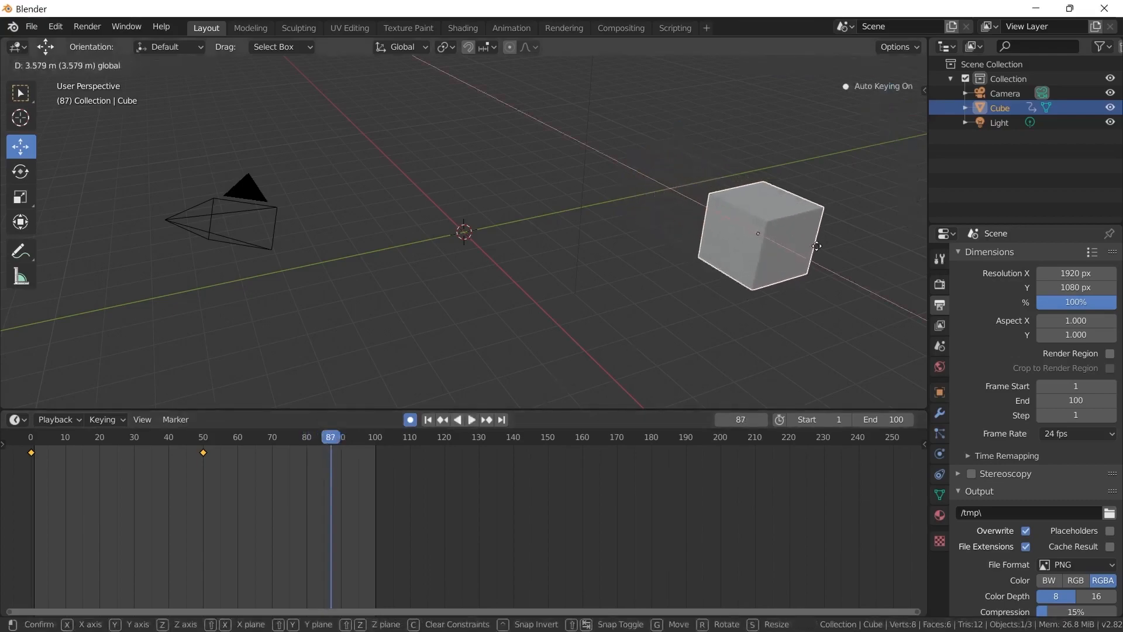
click(471, 420)
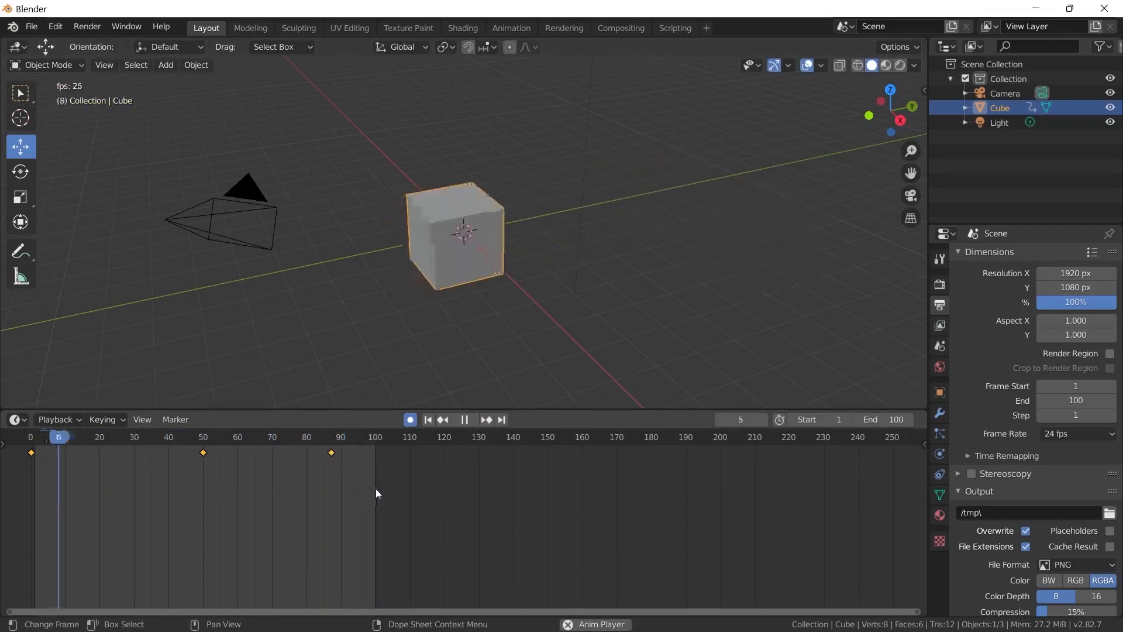
key(Escape)
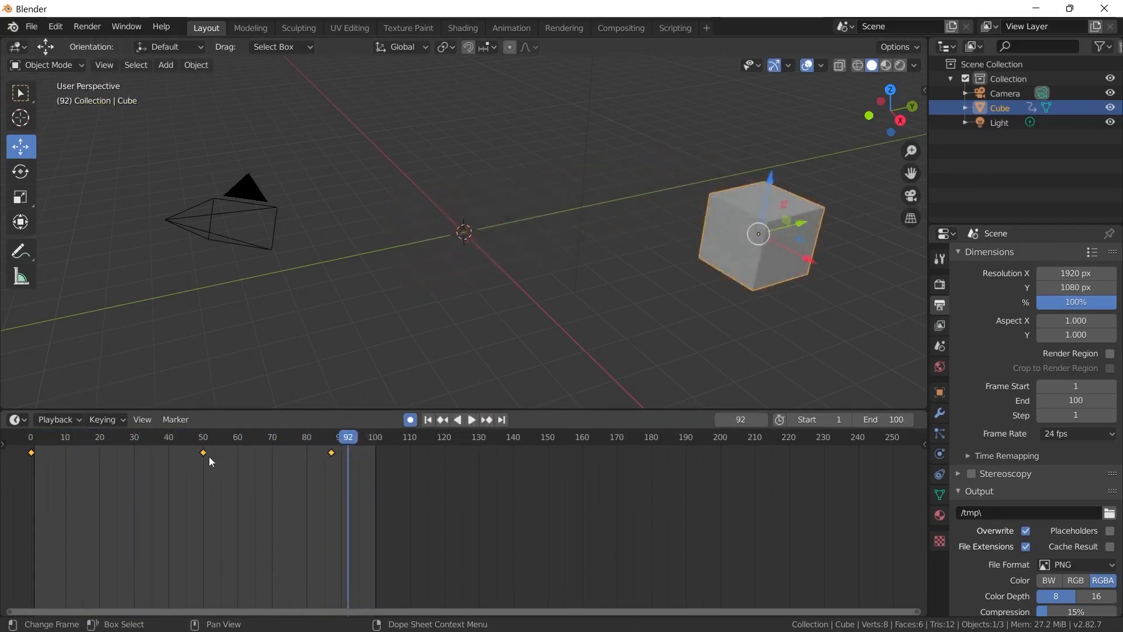
Show the timeline's channel list and expand the summary down to the cube's individual object transforms
click(3, 446)
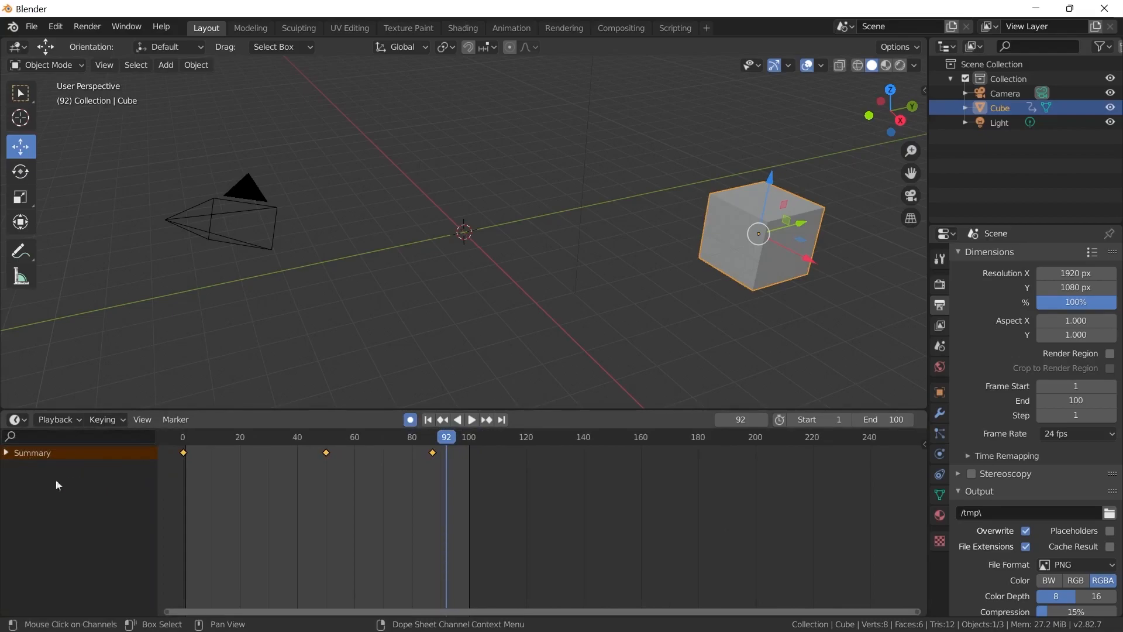
click(6, 453)
click(16, 492)
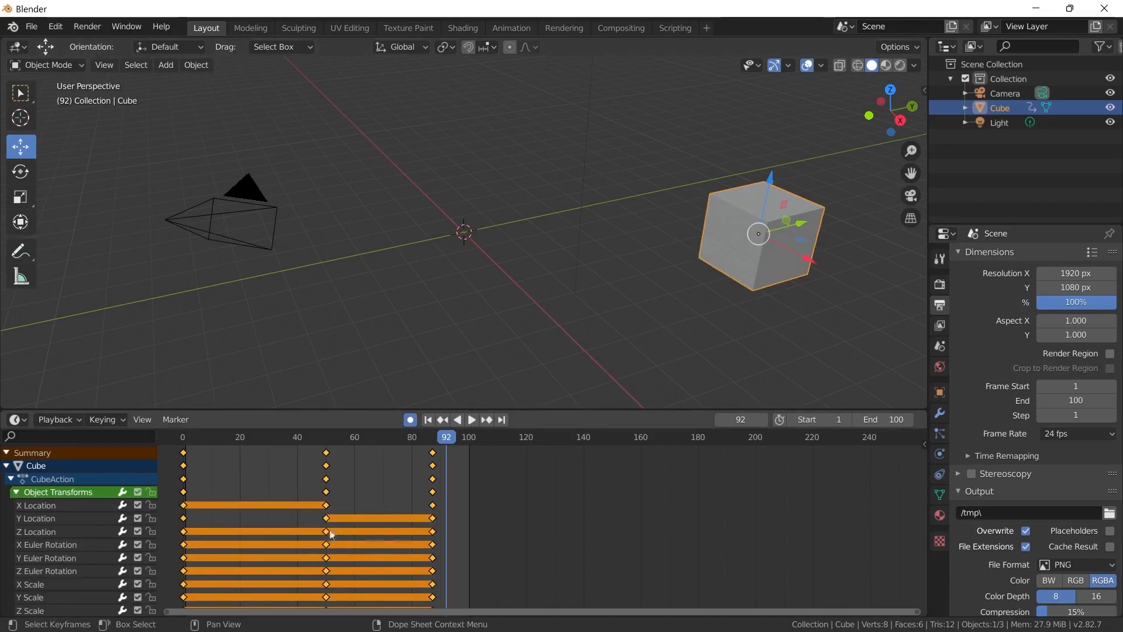
Move the cube's frame 50 keyframes to about frame 16 and play the animation from the start
drag(326, 518, 228, 518)
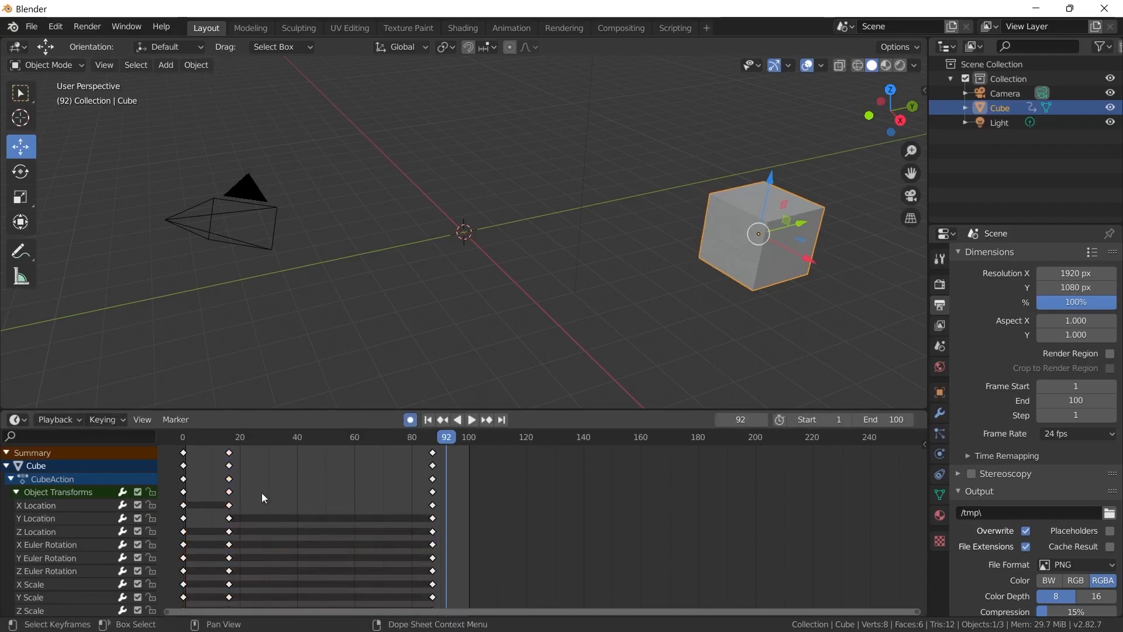
click(428, 419)
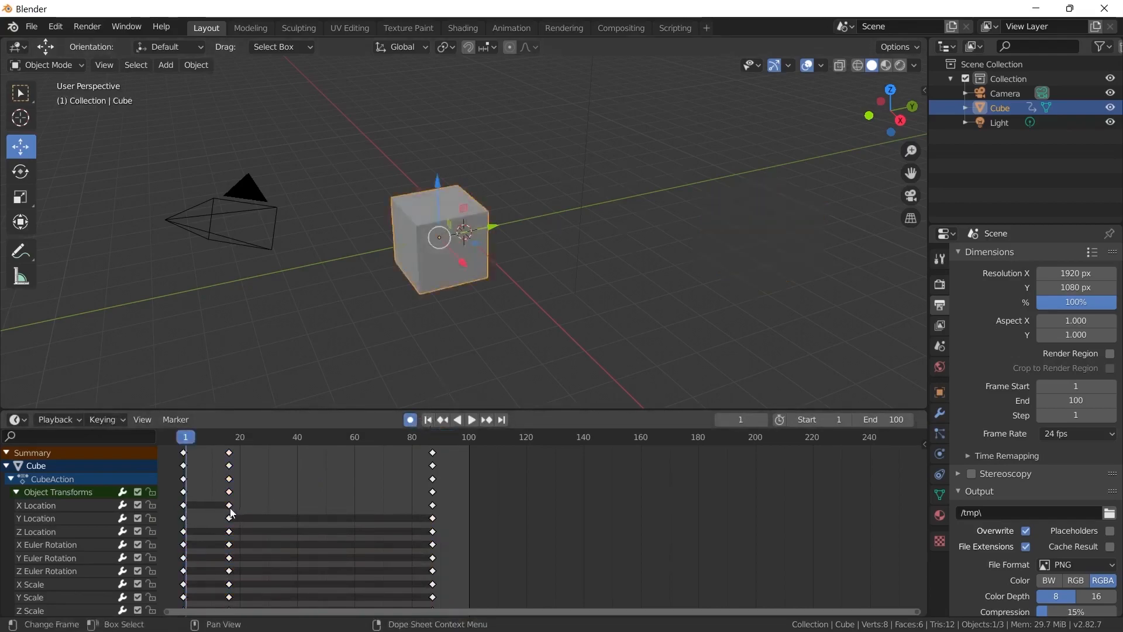
click(472, 419)
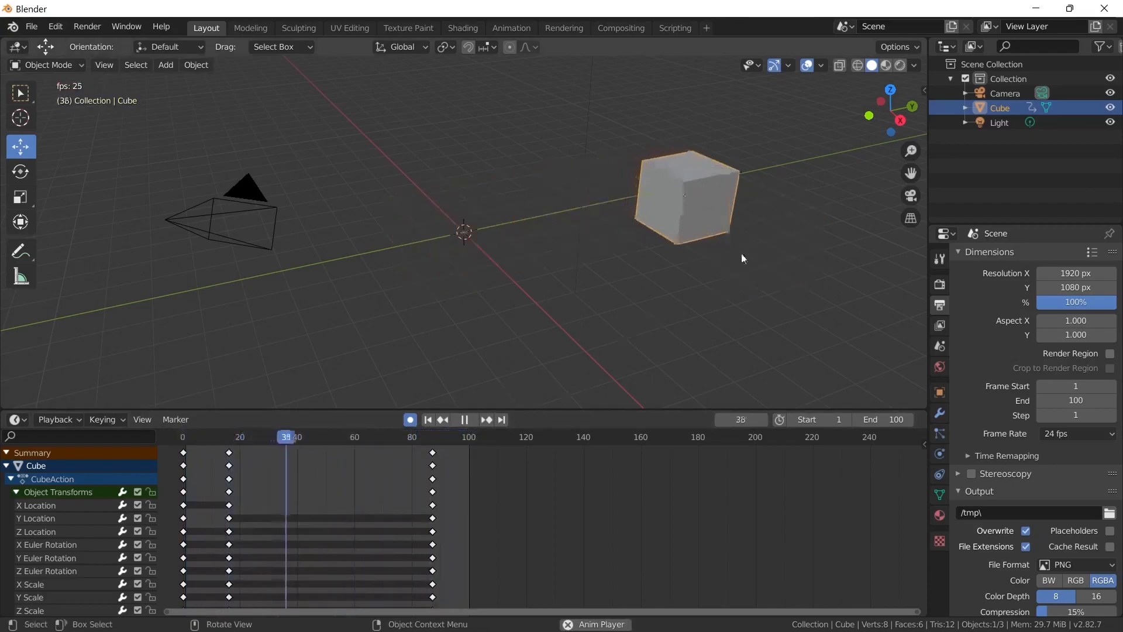
Move the middle keyframe to frame 20 in the collapsed summary and insert a Rotation keyframe for the cube at frame 0
click(6, 453)
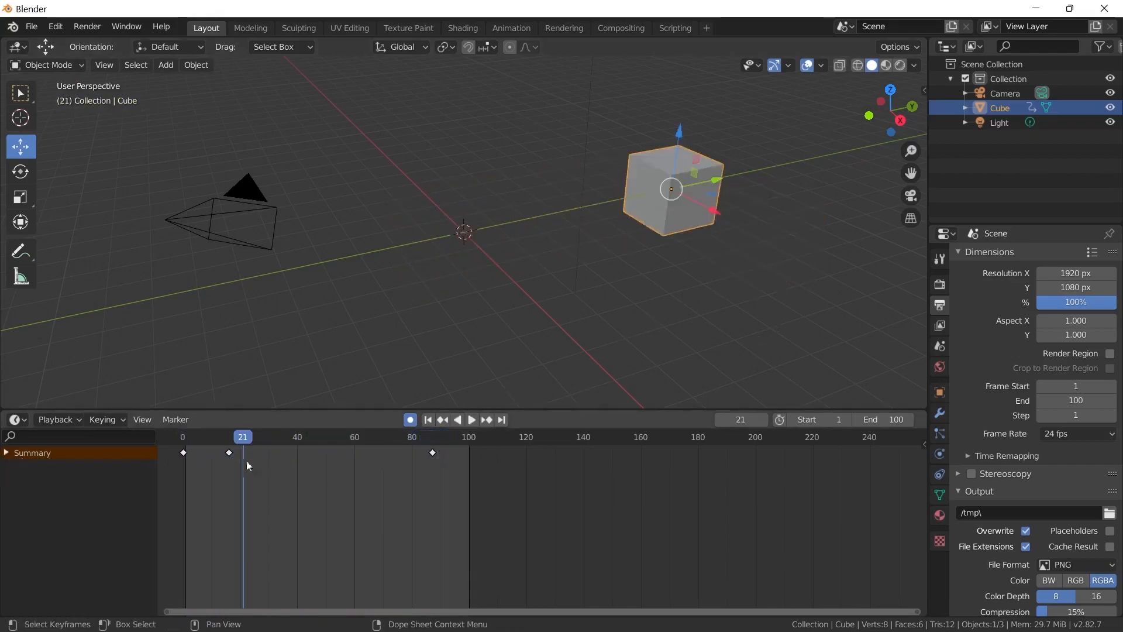
drag(229, 453, 373, 452)
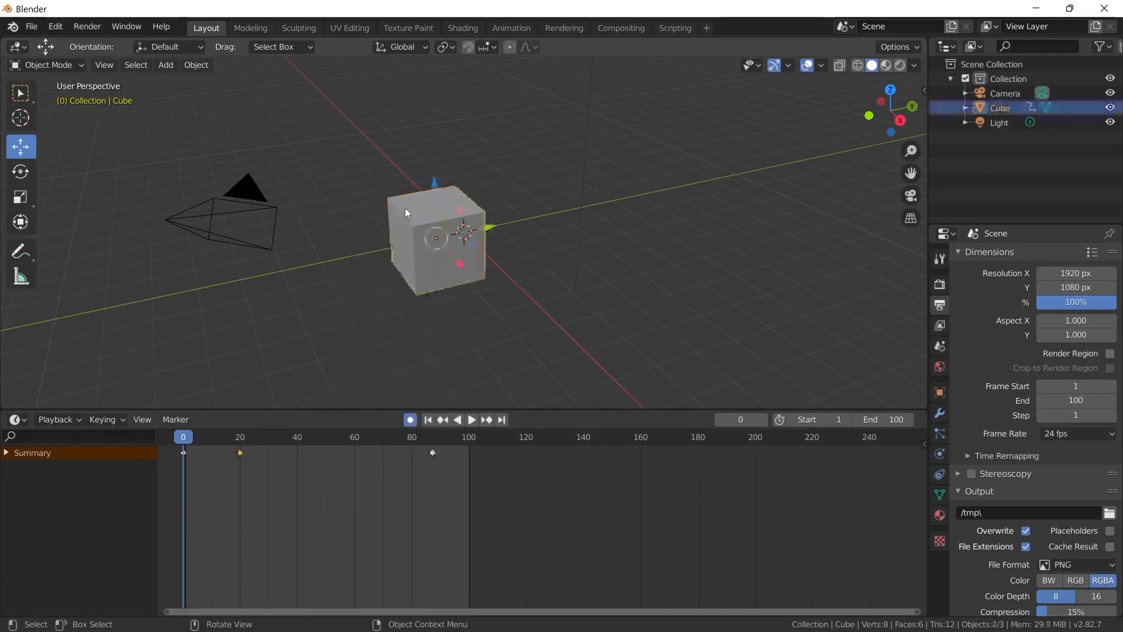
key(i)
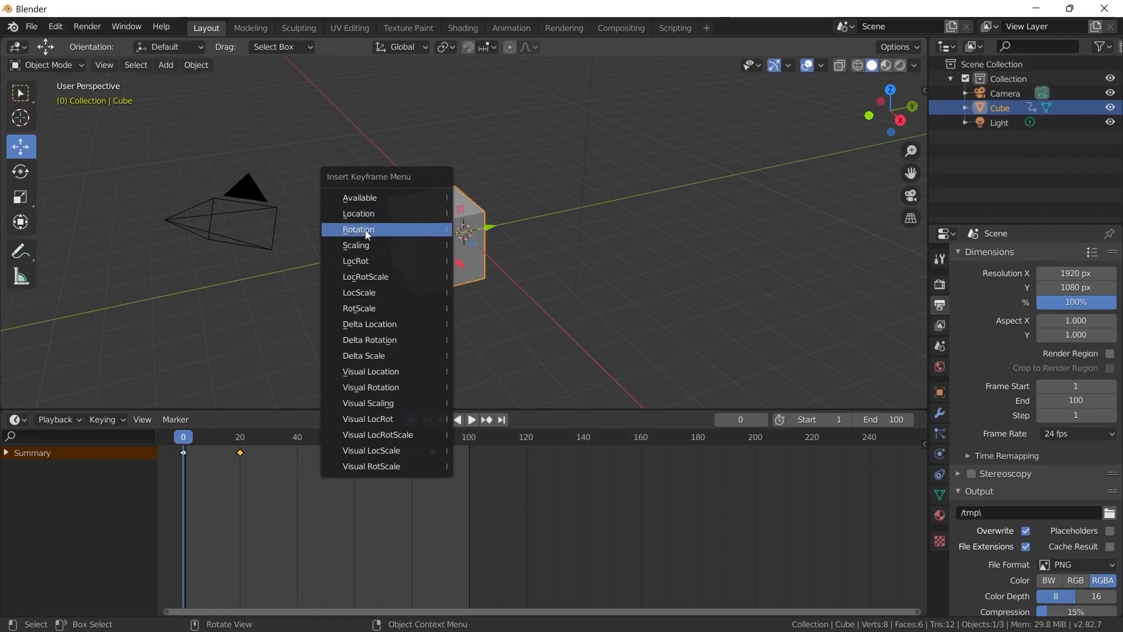
click(371, 229)
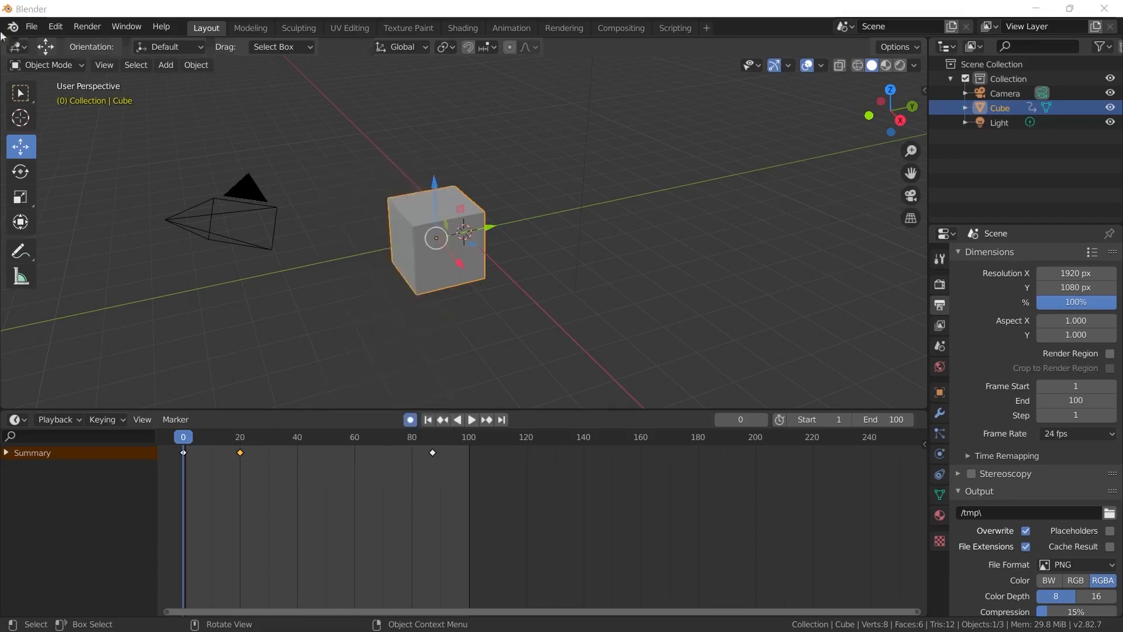
Create a new General file and enlarge its timeline area
click(32, 27)
mouse_move(49, 44)
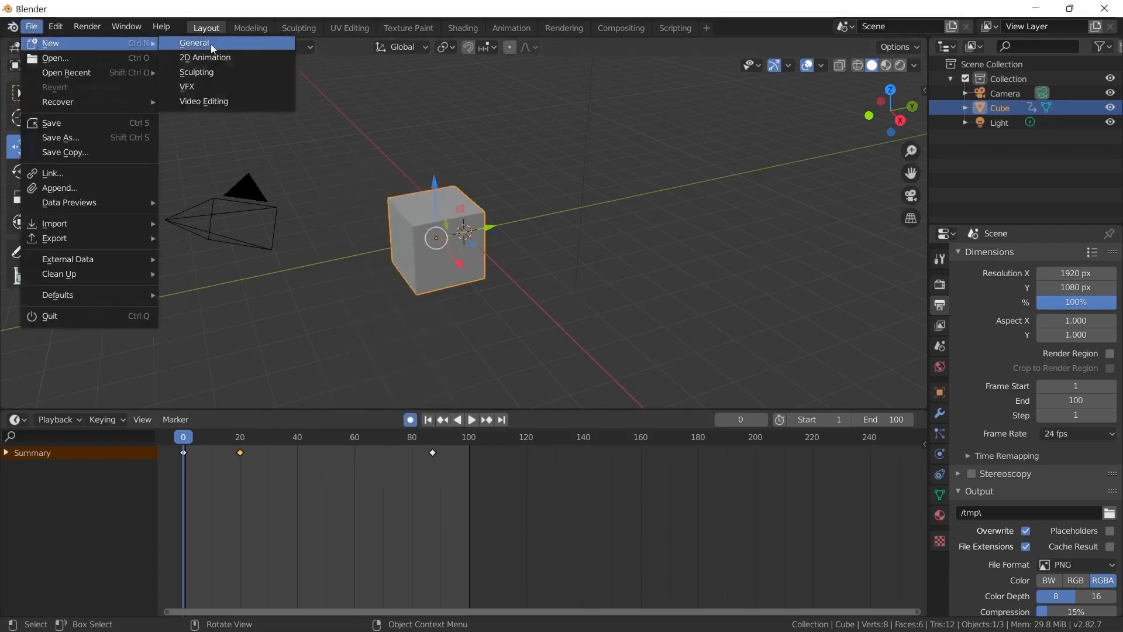
click(193, 42)
drag(556, 432, 556, 423)
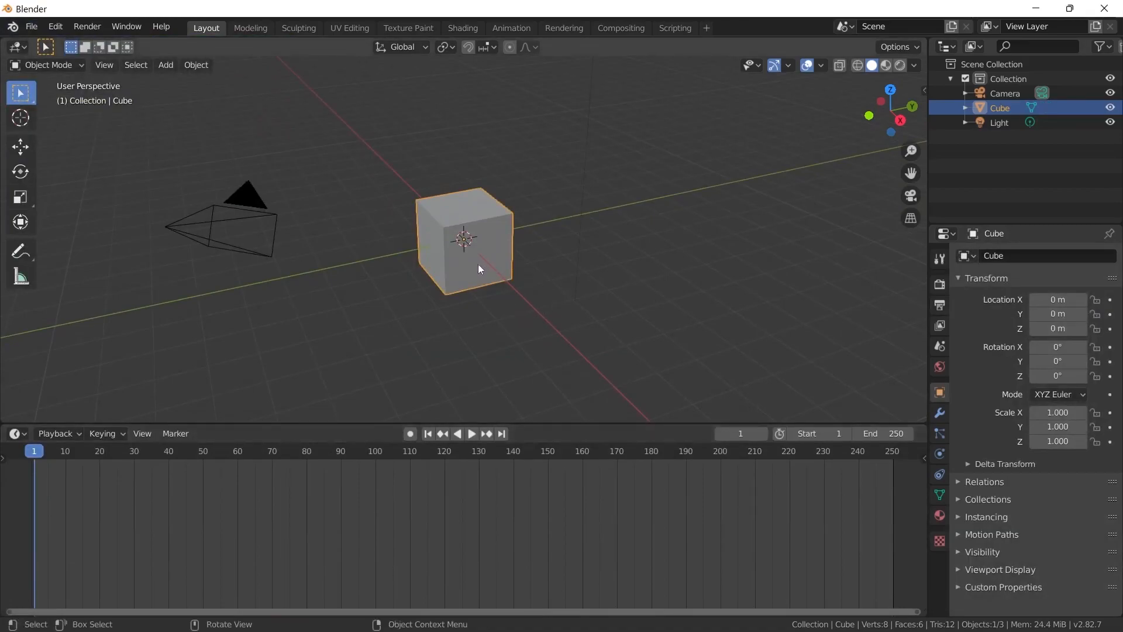
Insert a LocRot keyframe for the cube at frame 1
key(i)
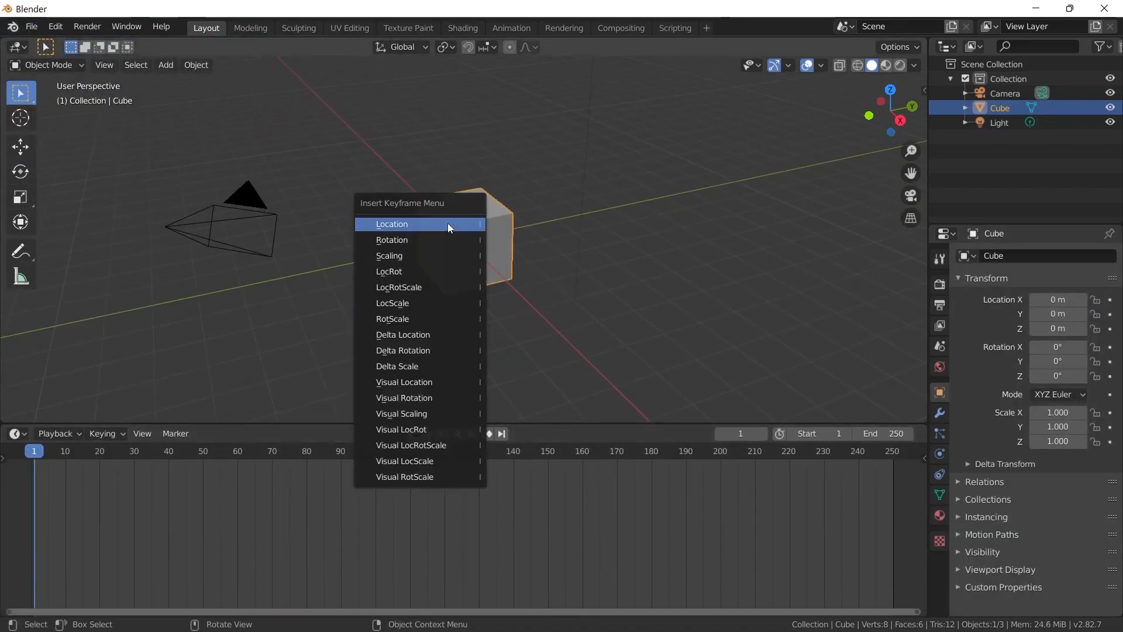
click(398, 274)
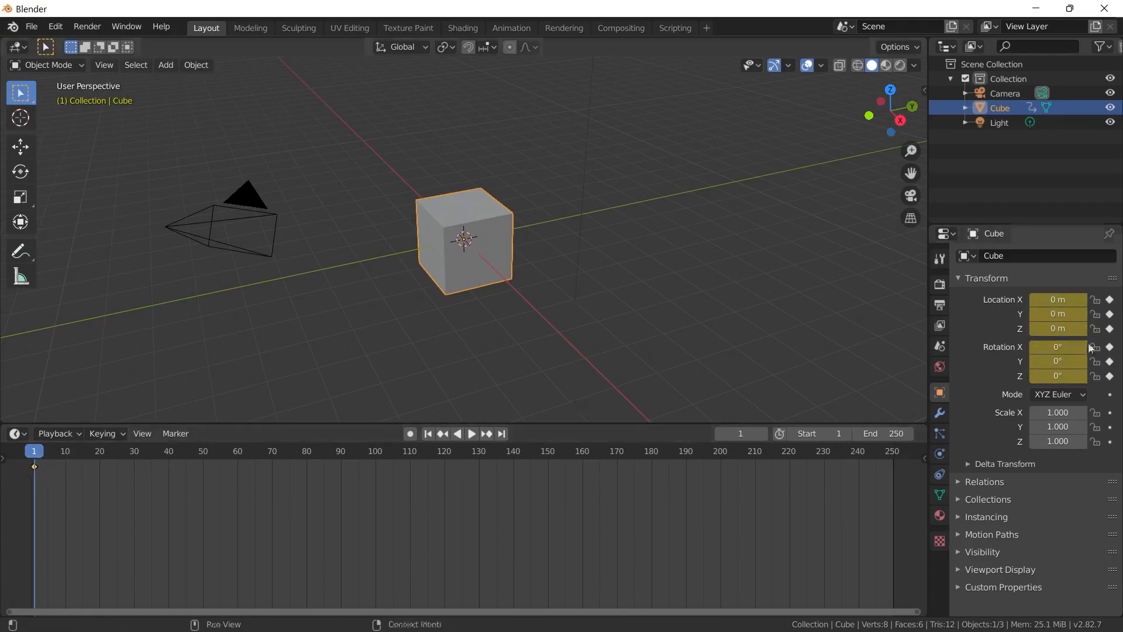
At frame 48, move the cube about 4.6 m along X and rotate it about -51° around Z
drag(34, 454, 195, 513)
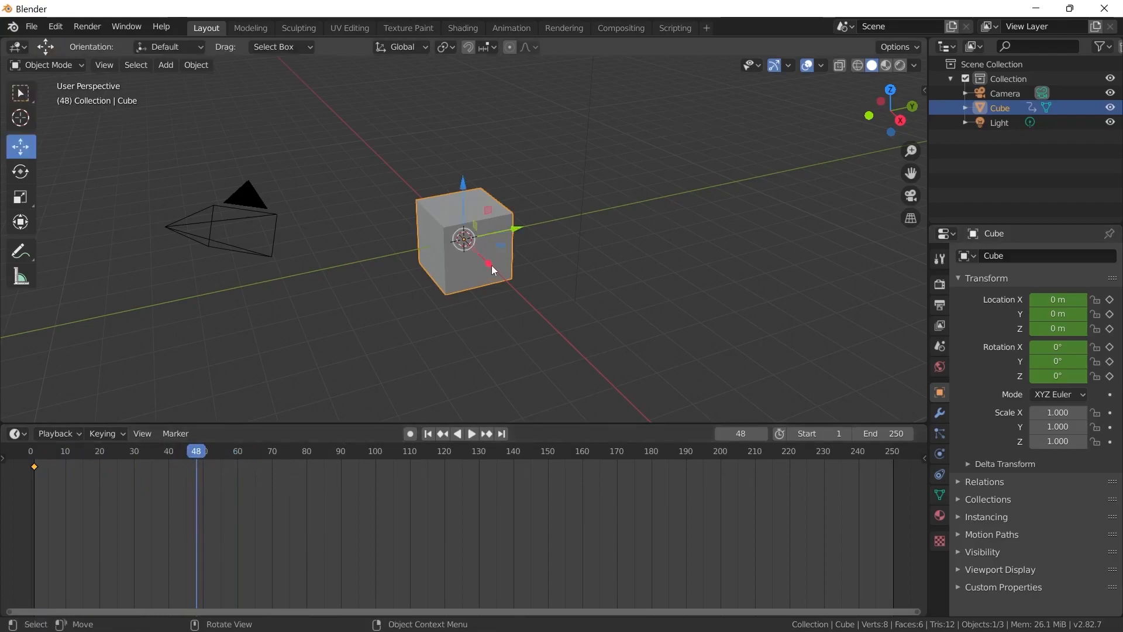
drag(491, 269, 521, 420)
click(20, 171)
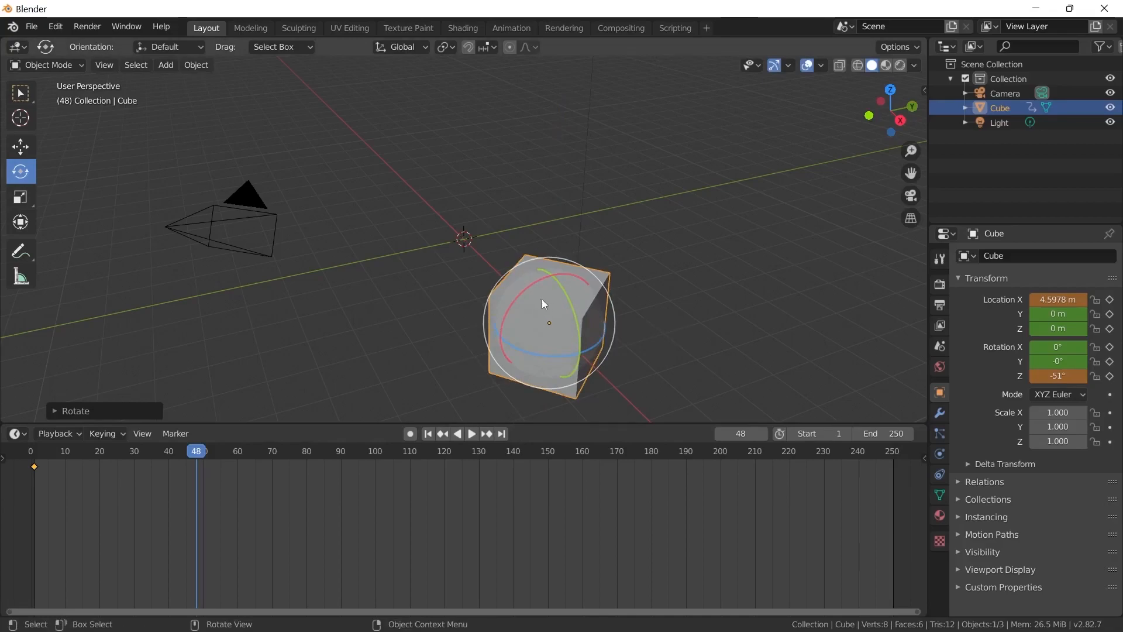
Insert a LocRot keyframe for the cube at frame 48 and play the animation from the first frame
key(i)
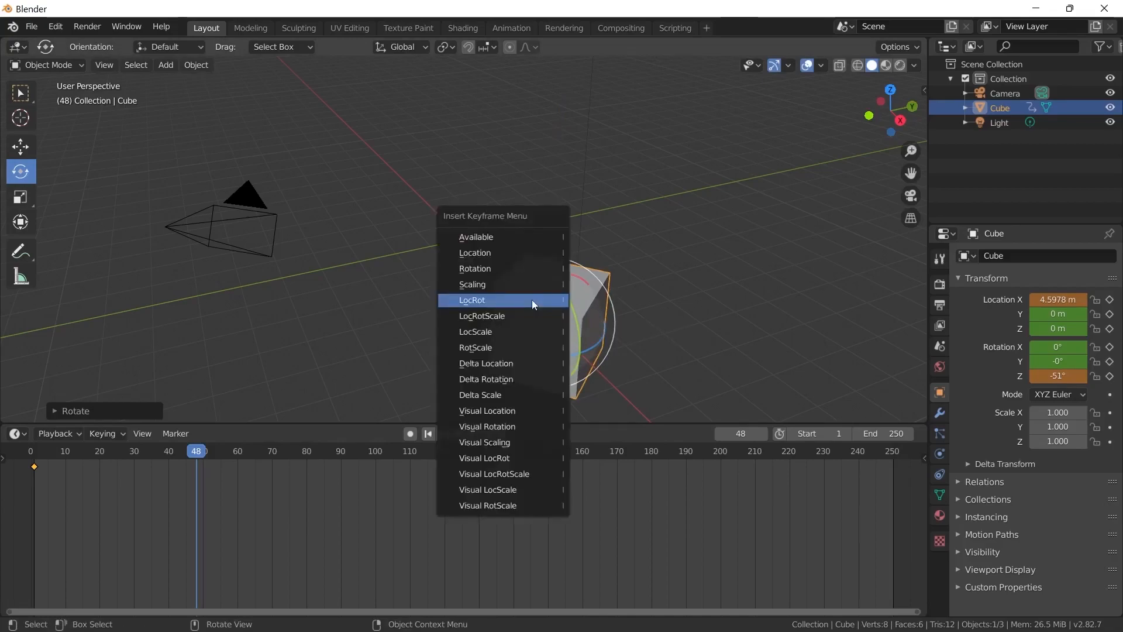
click(487, 302)
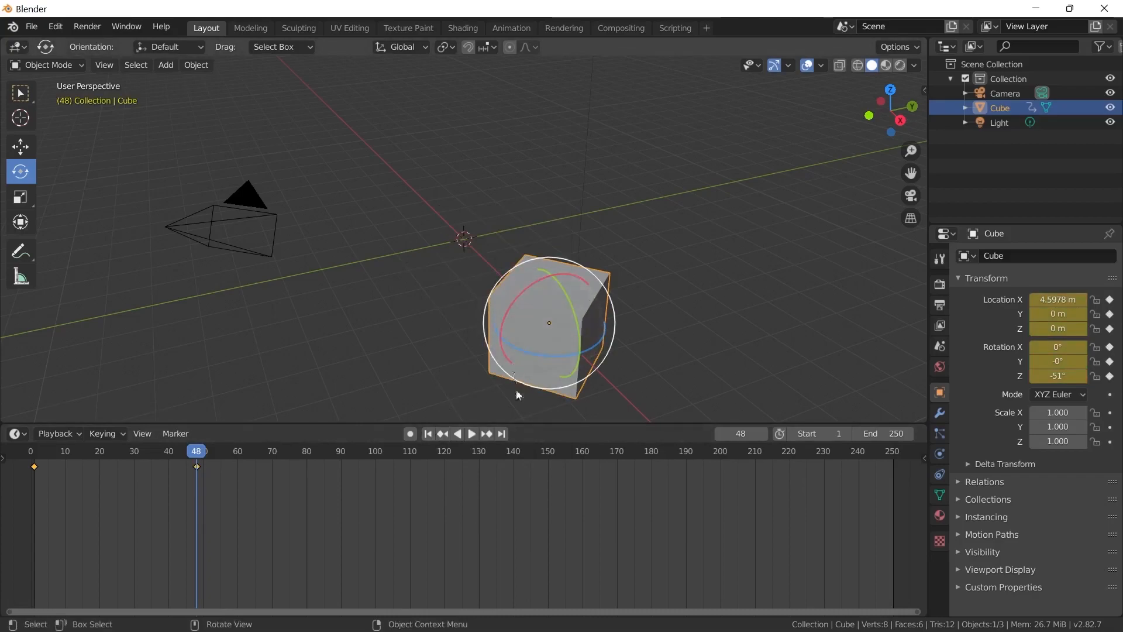
click(438, 434)
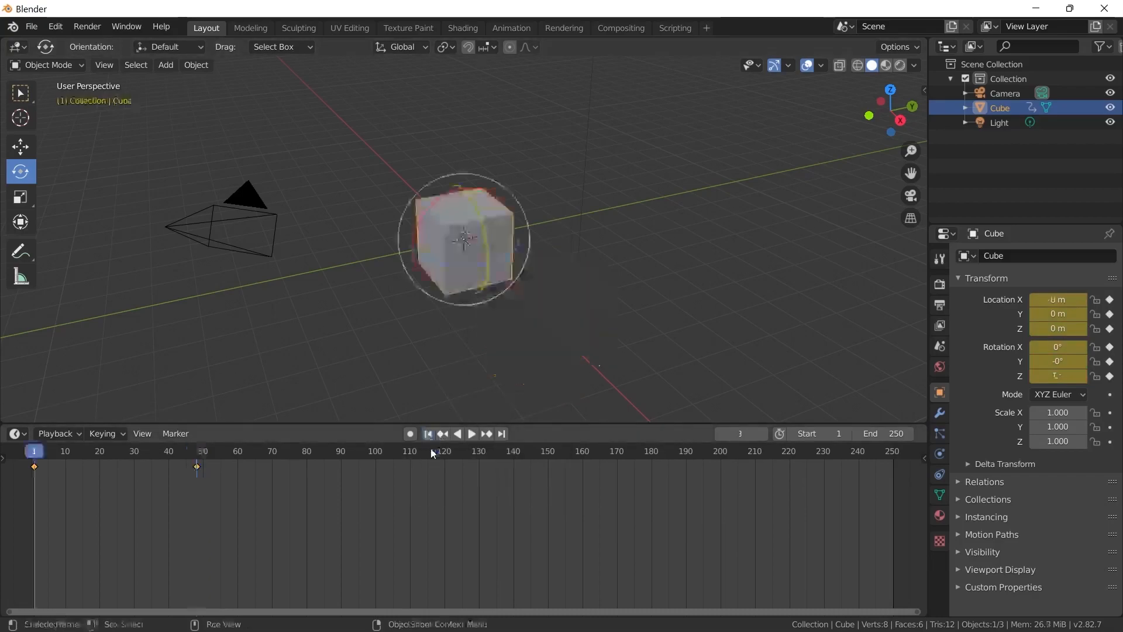
click(471, 433)
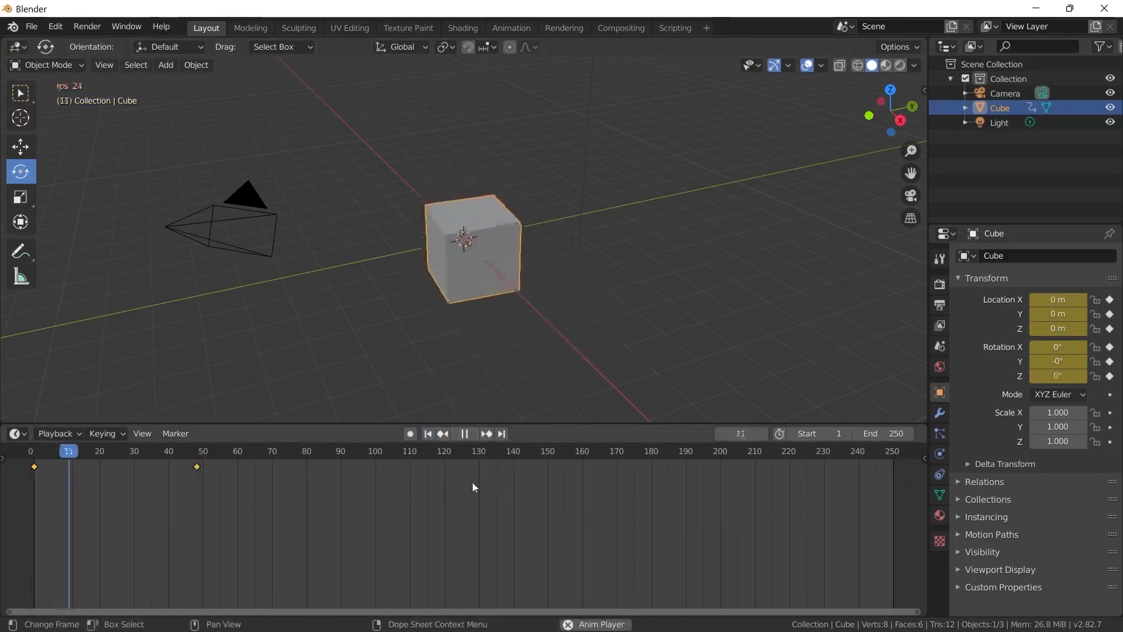
click(465, 434)
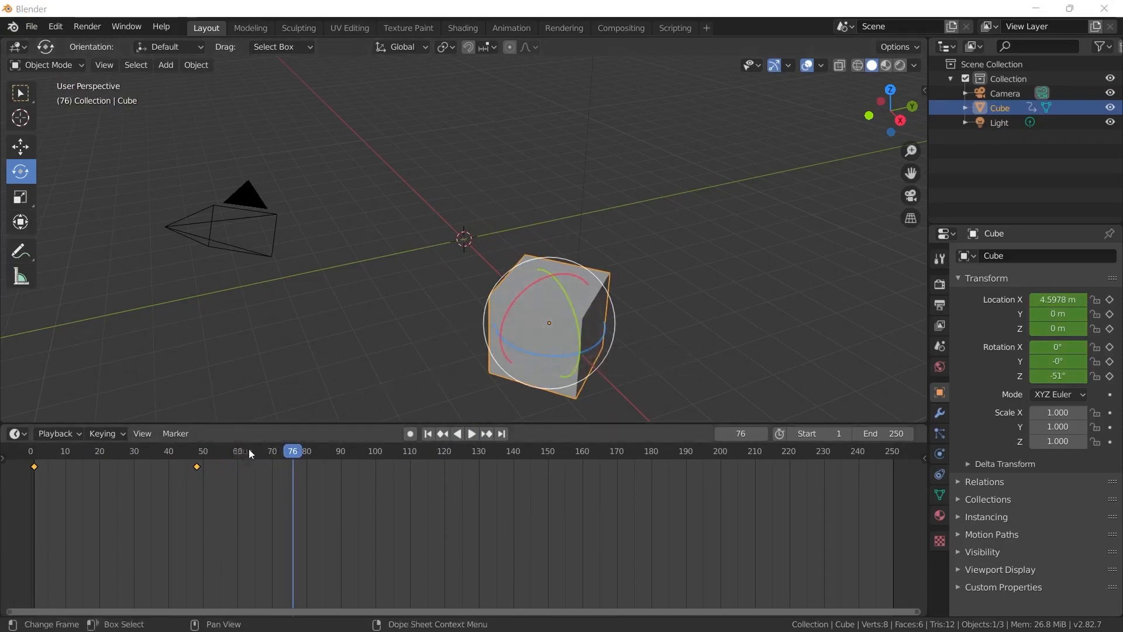
Insert a LocRotScale keyframe for the cube at frame 1
click(35, 453)
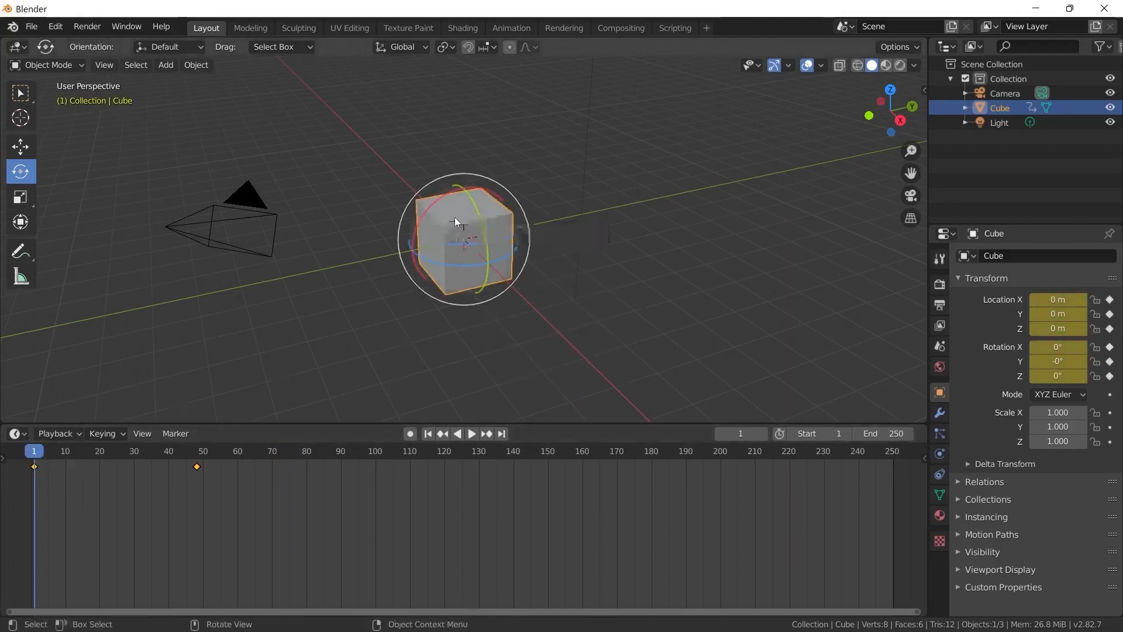
key(i)
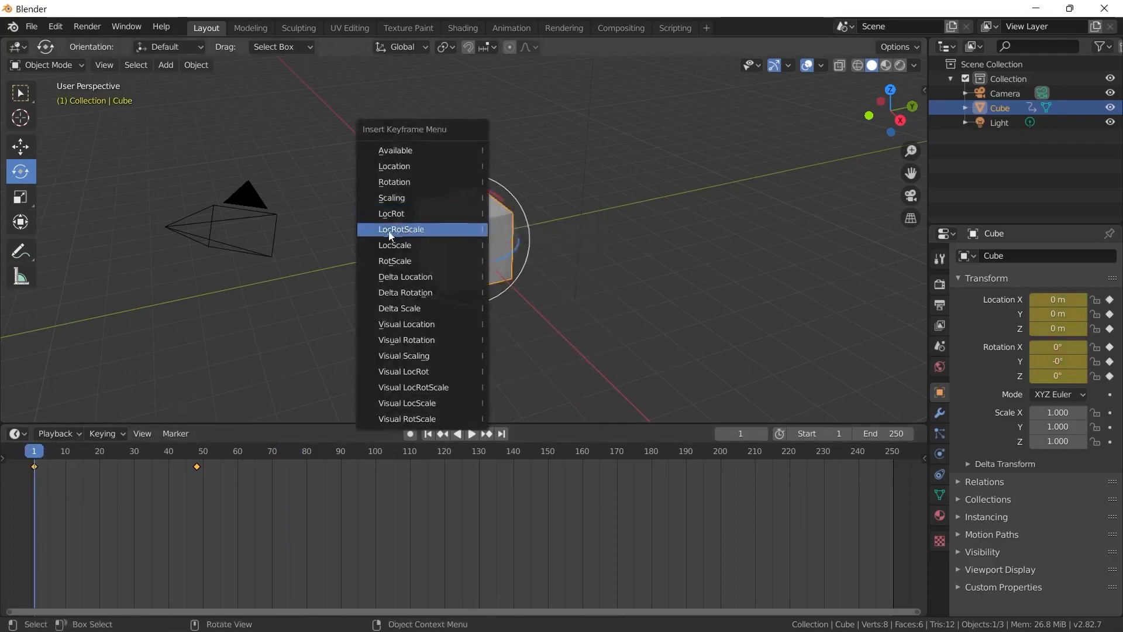
click(414, 231)
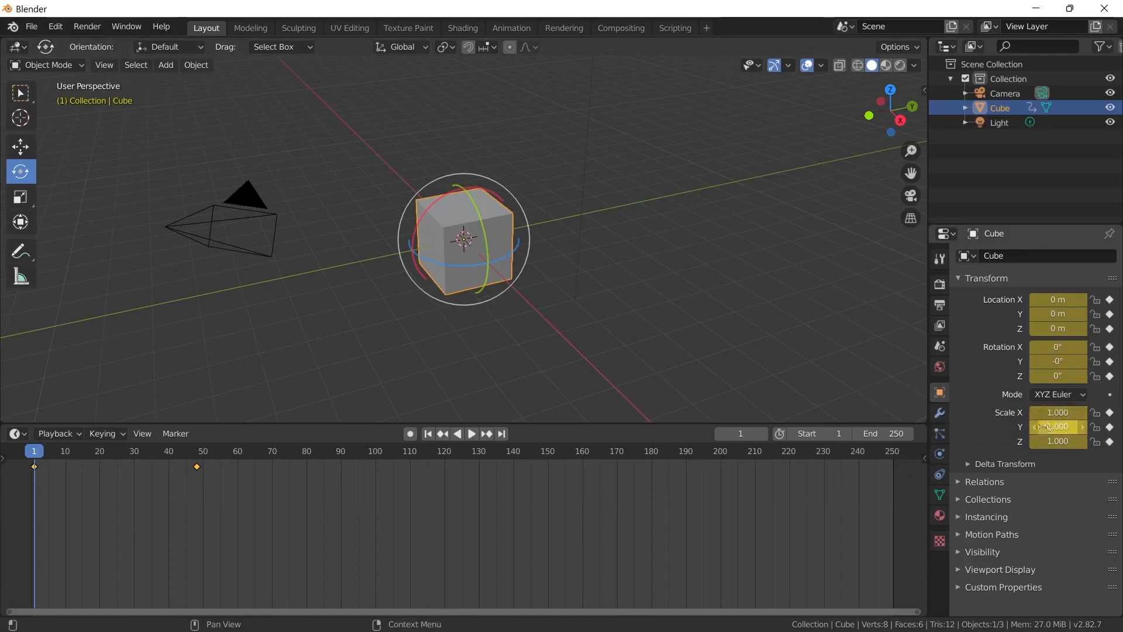
At frame 48, scale the cube up to about 1.417 and insert a LocRotScale keyframe
click(196, 452)
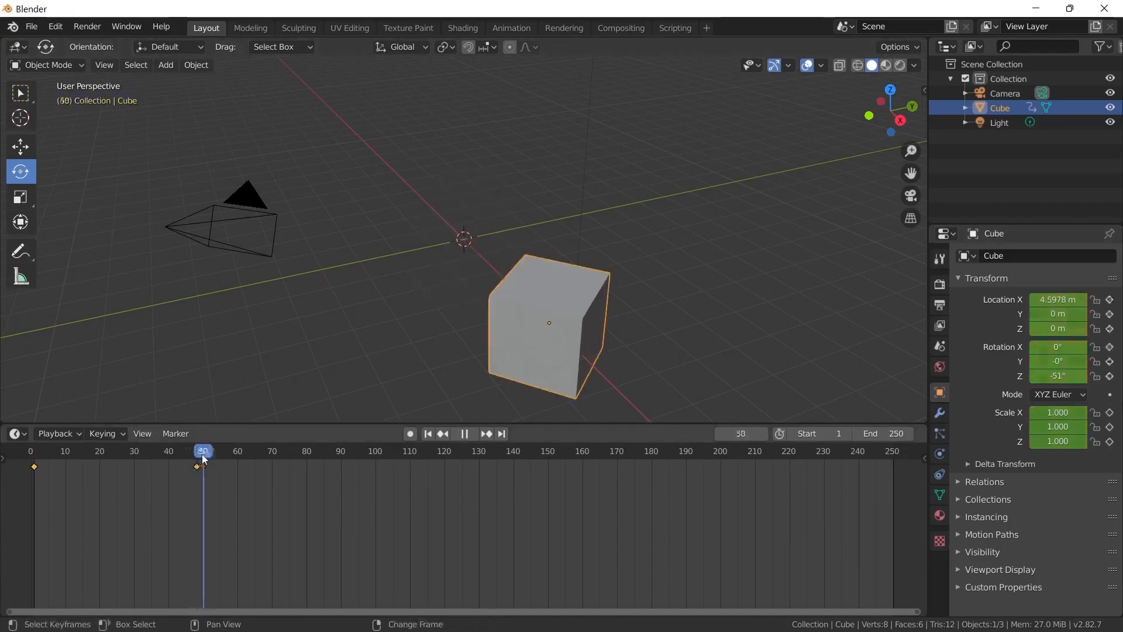
key(s)
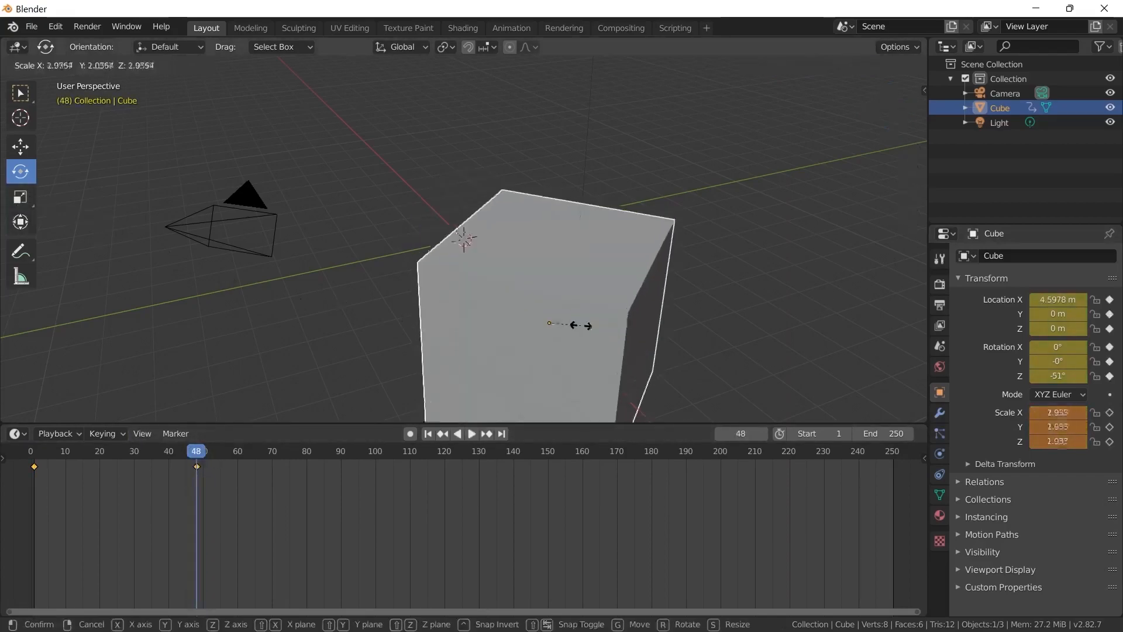
click(565, 321)
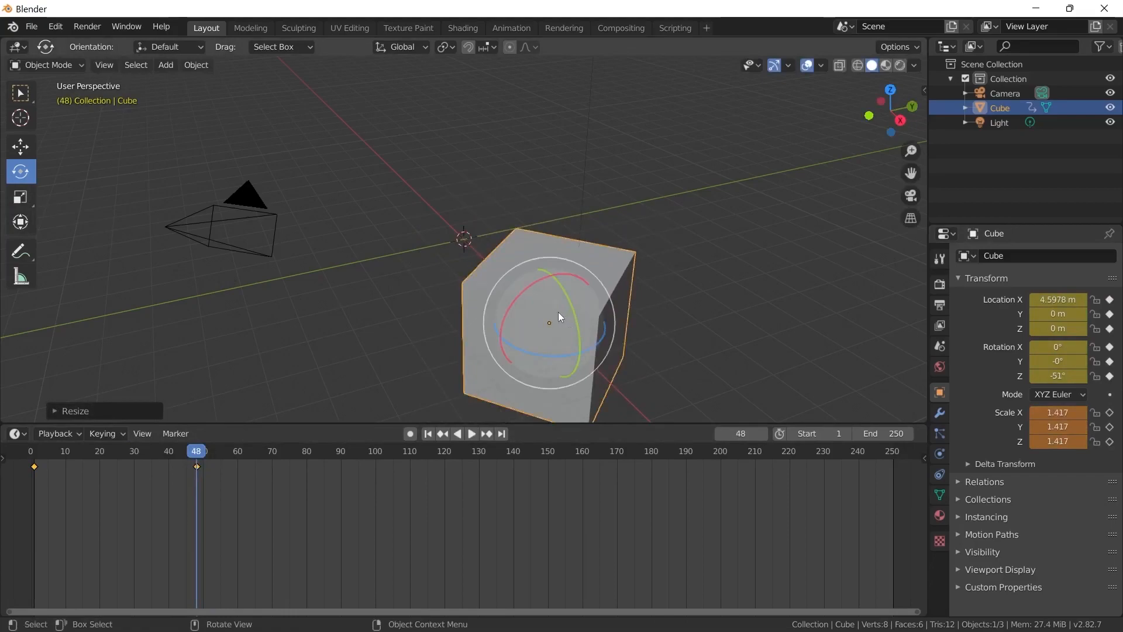
key(i)
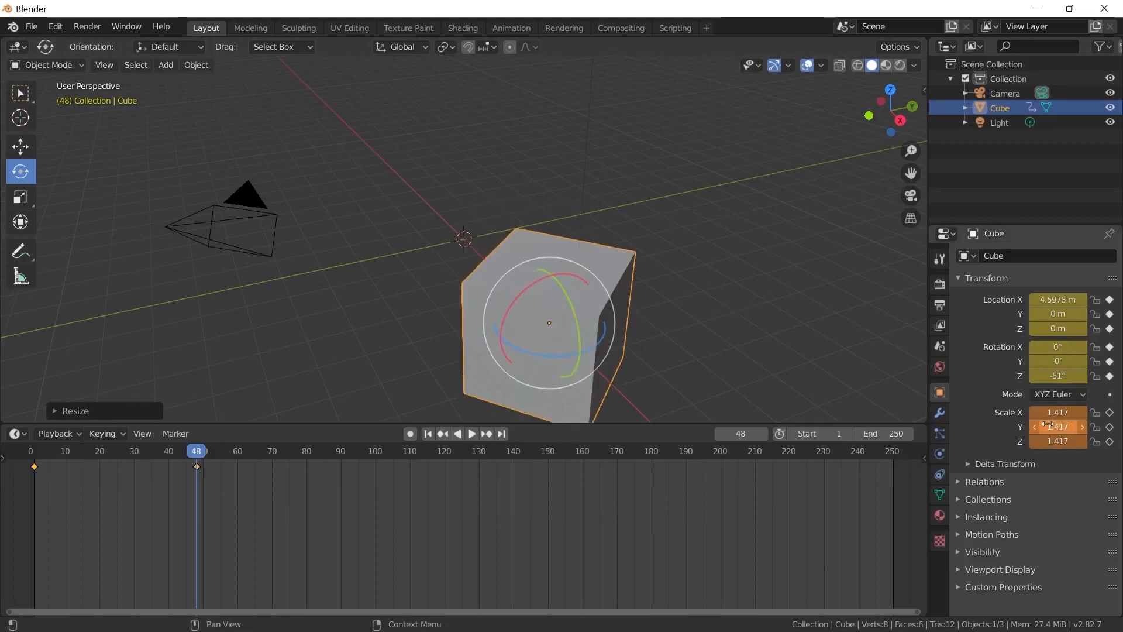
key(i)
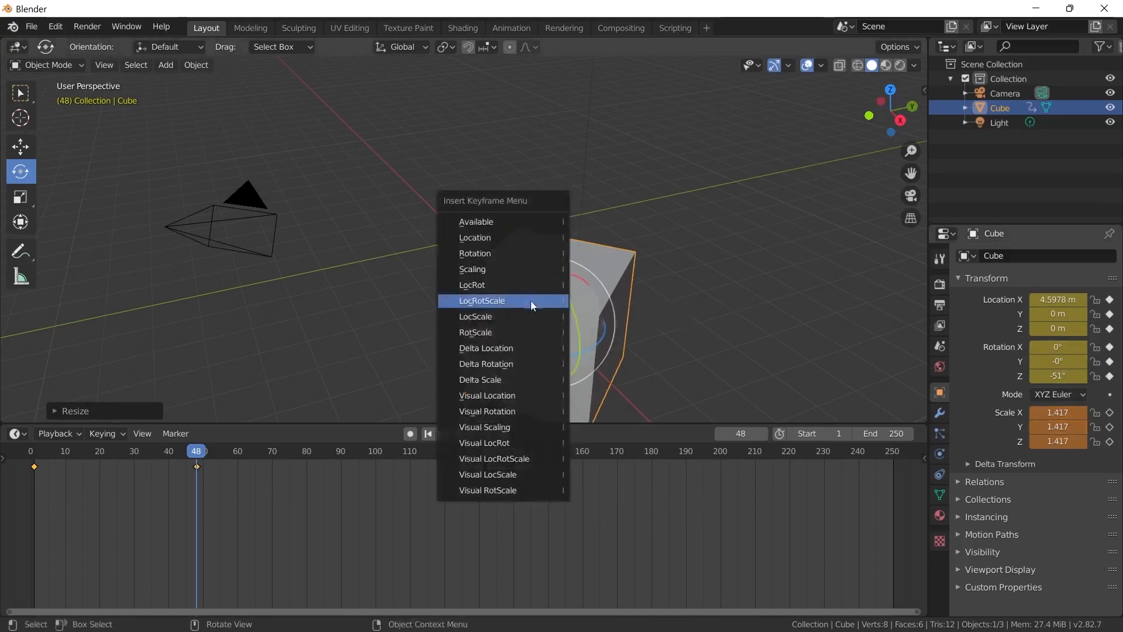
click(477, 302)
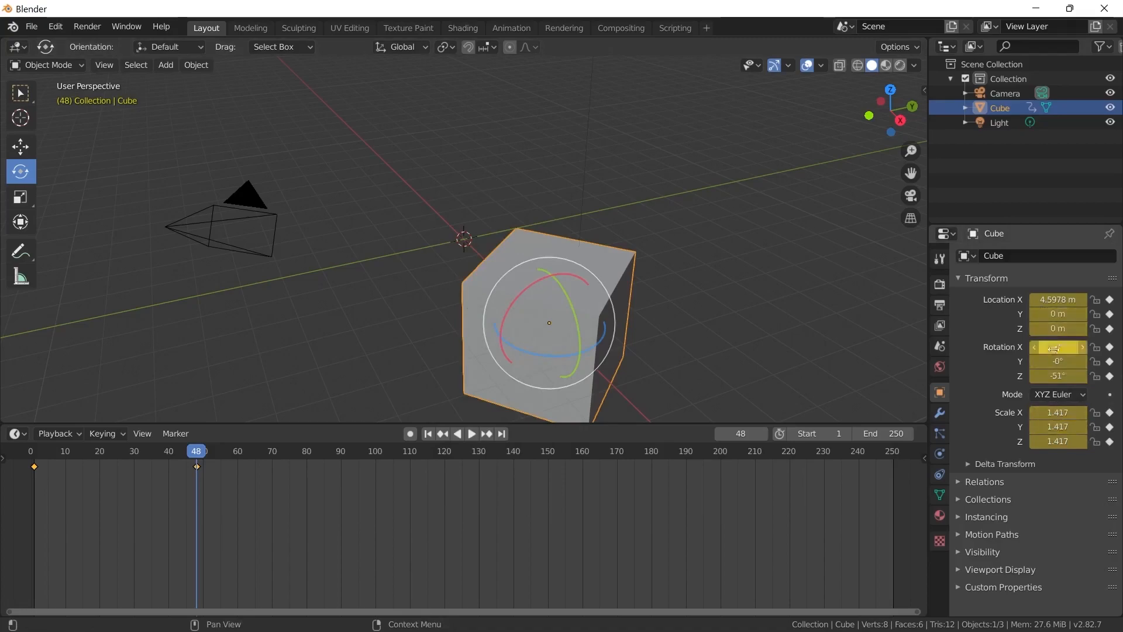
Play the animation from the first frame to check the cube's scaling, then stop playback
click(427, 434)
click(471, 433)
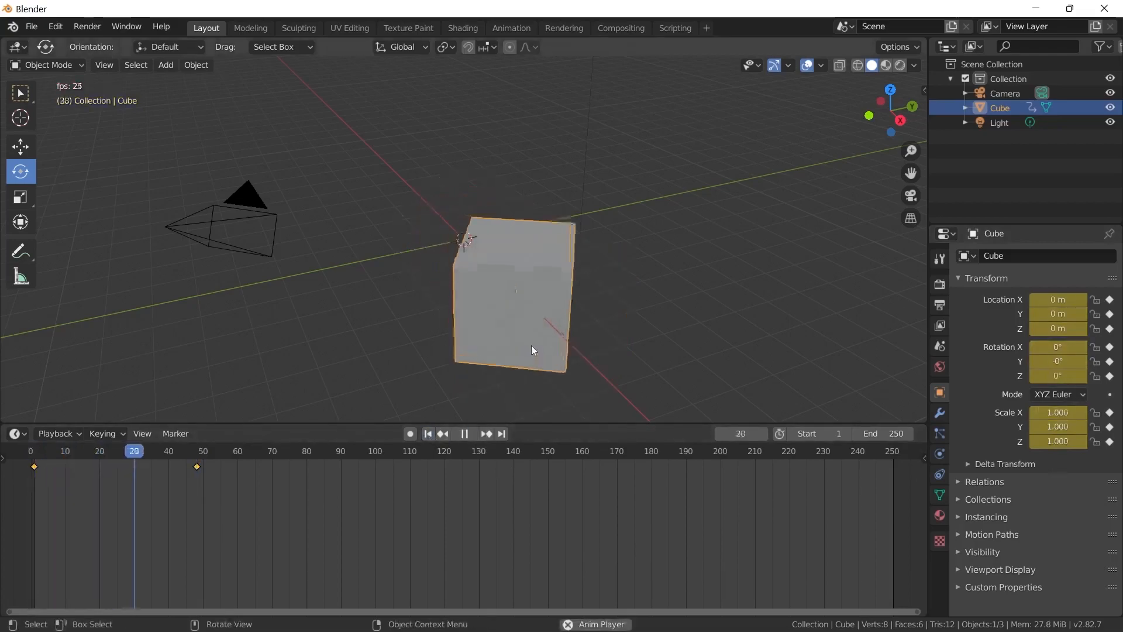
key(space)
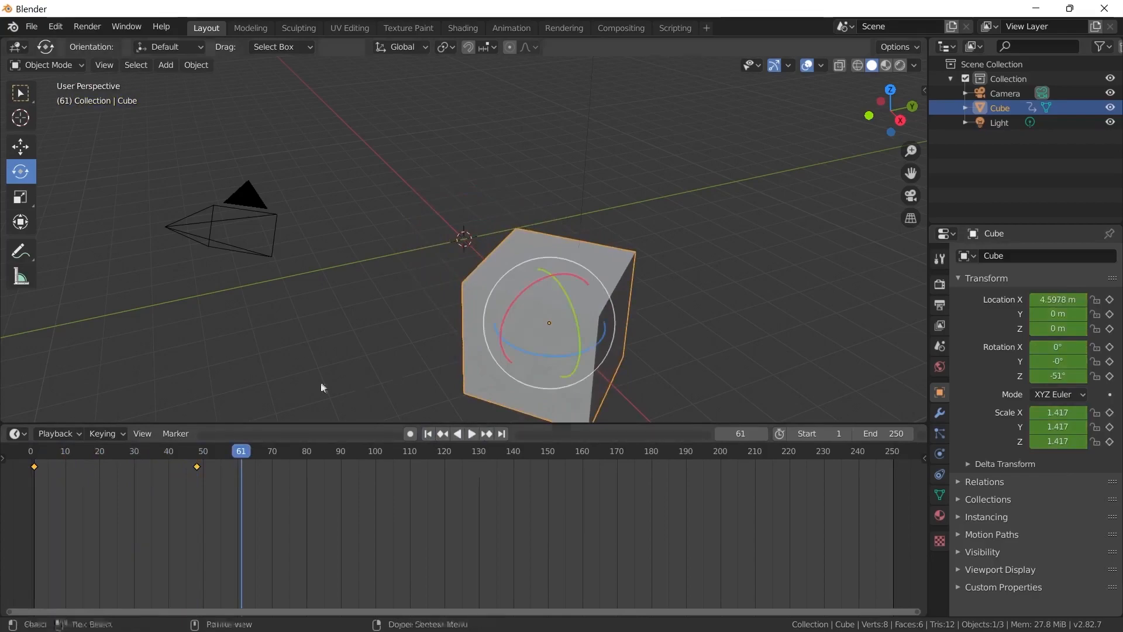
At frame 92, scale the cube down to about 0.226 and rotate it to about -114° around Z
drag(293, 454, 348, 452)
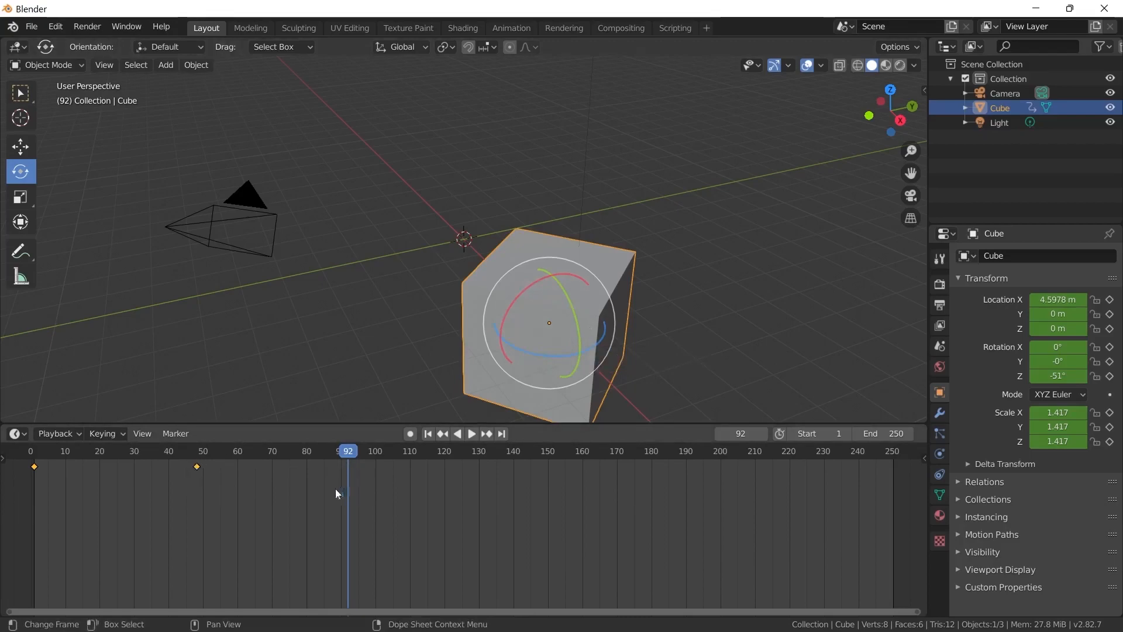
key(s)
key(Return)
key(r)
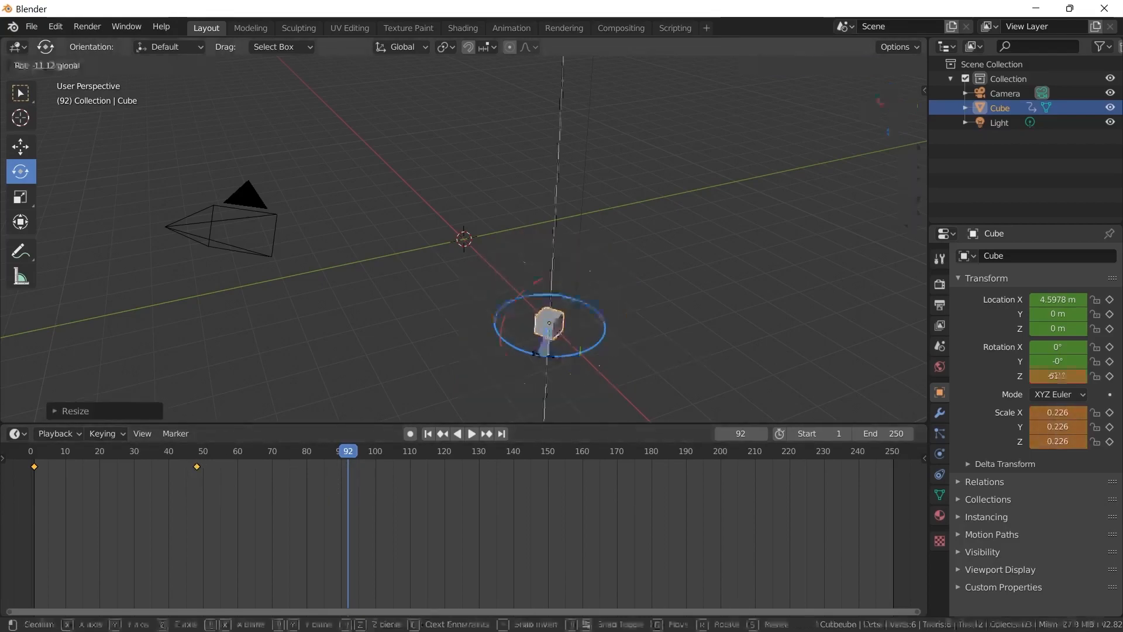
key(Return)
Move the cube to about X 2.28 m, Y -4.34 m, Z 0.72 m and insert a LocRotScale keyframe at frame 92
key(g)
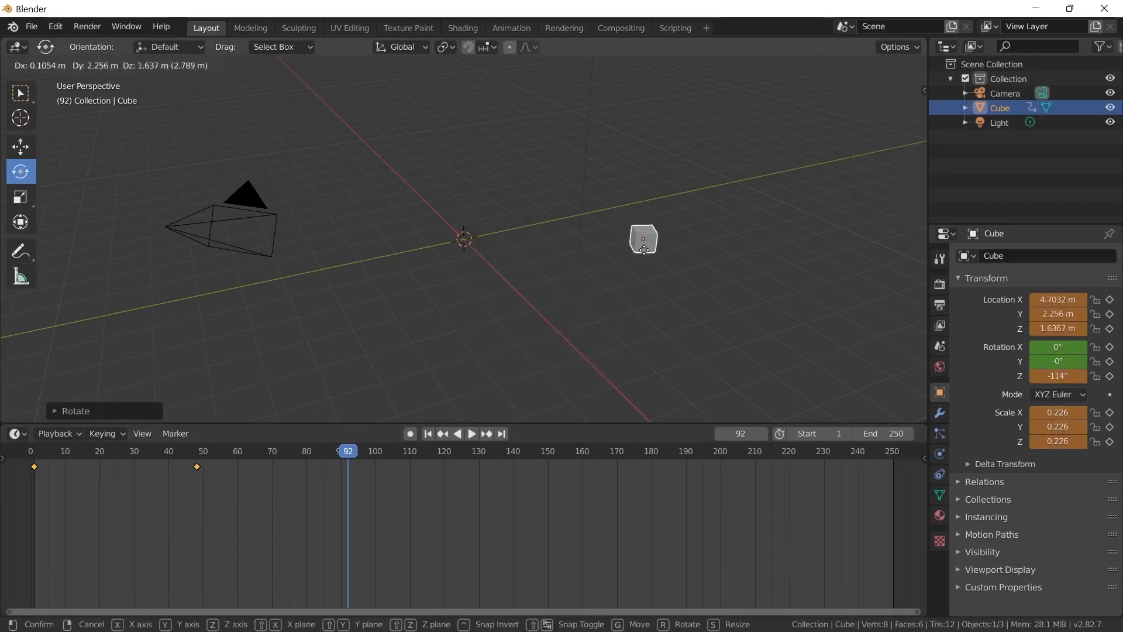
key(Return)
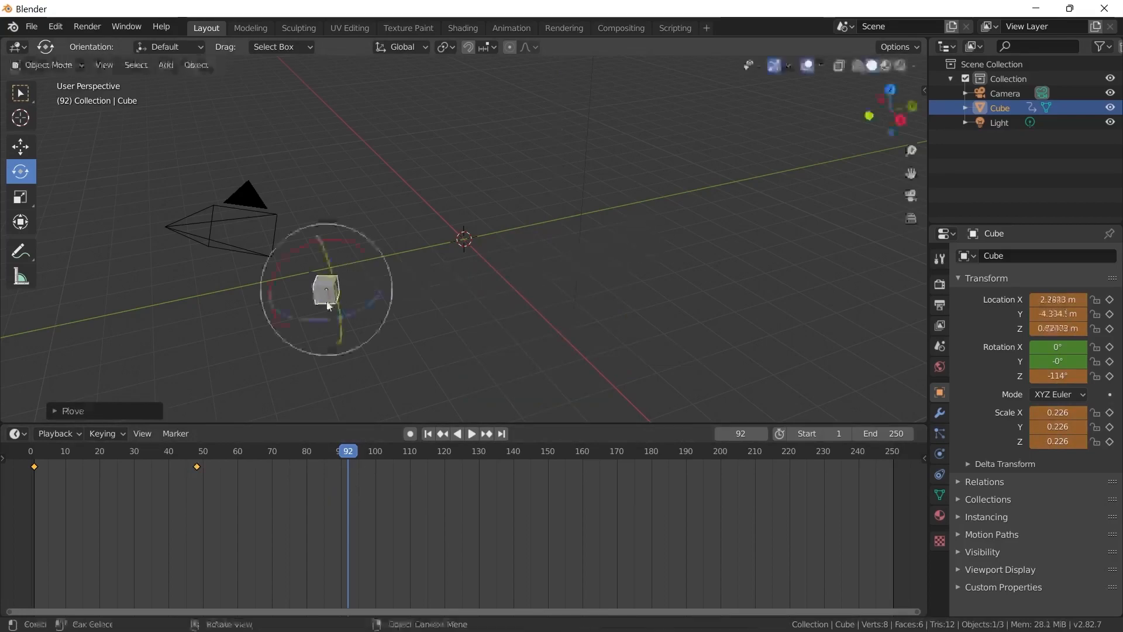
key(i)
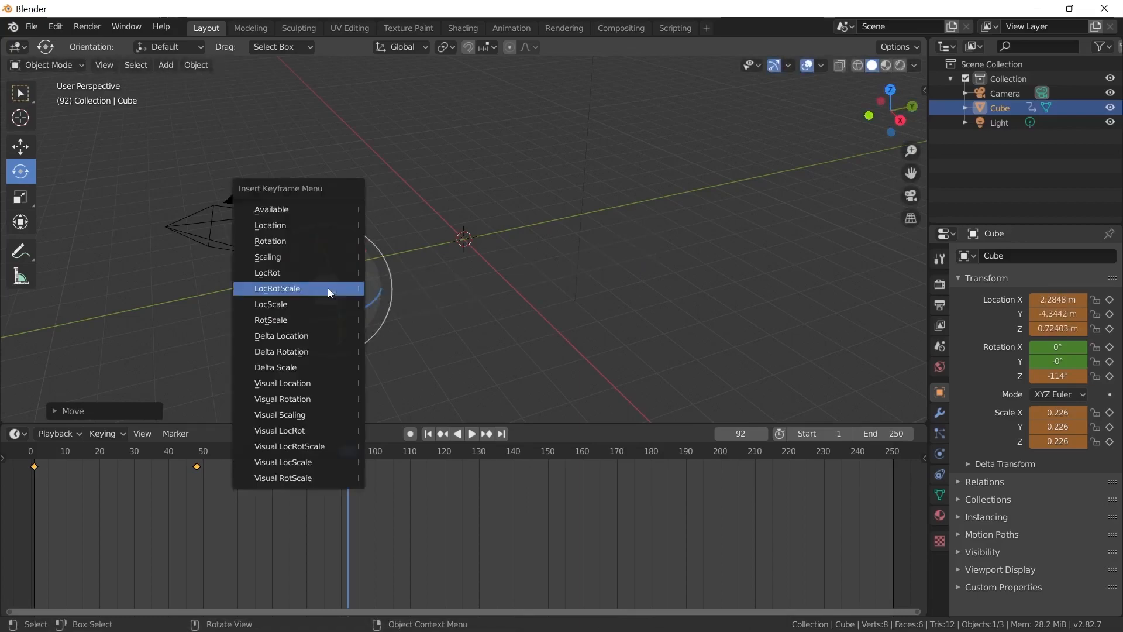
click(293, 288)
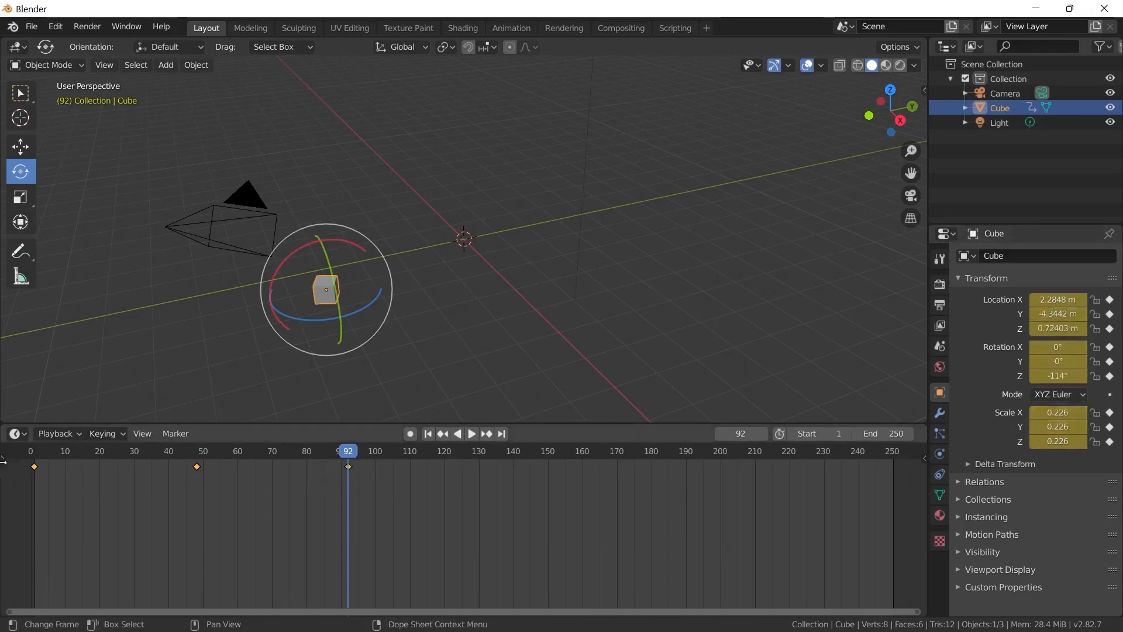
Reveal the timeline's channel list, play the animation from frame 1, and return the playhead to frame 2
click(5, 460)
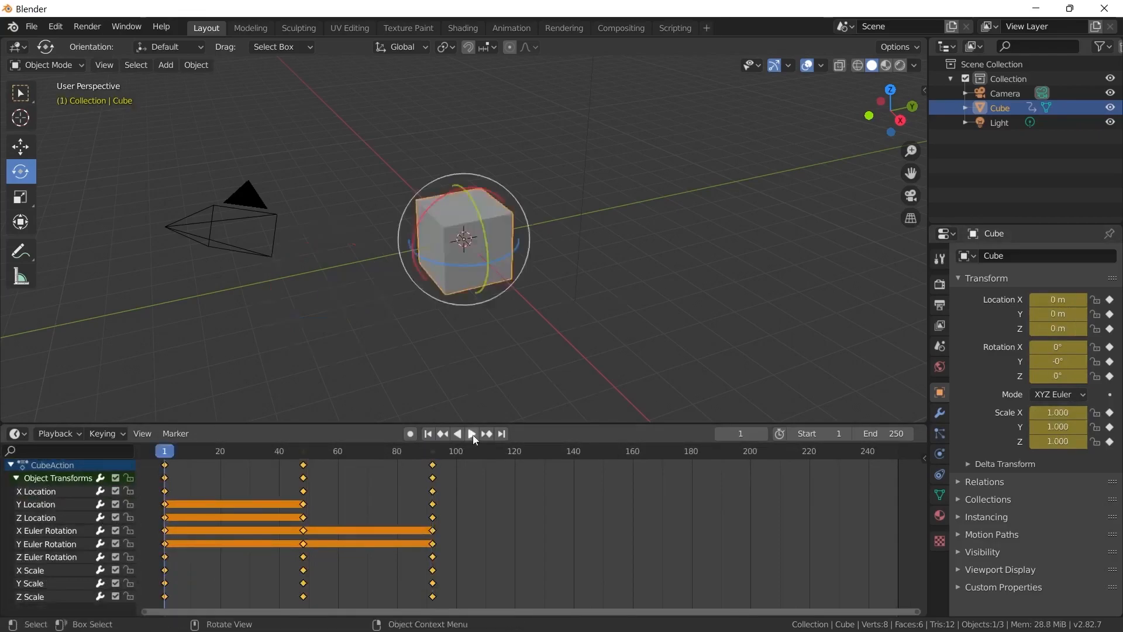
click(469, 437)
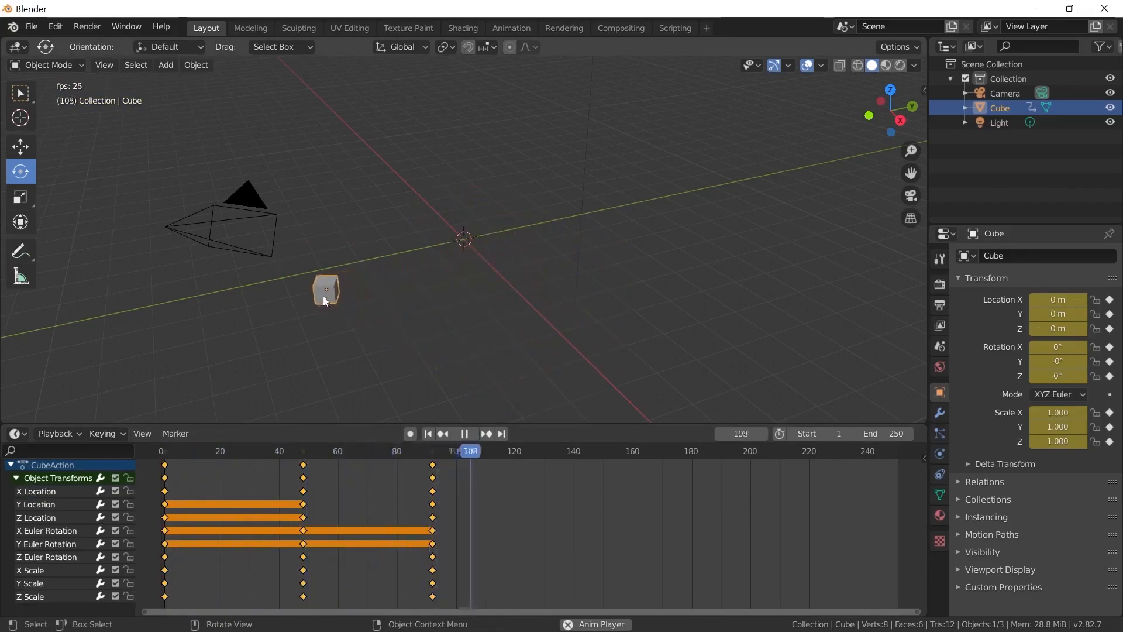
mouse_move(185, 451)
mouse_down()
mouse_move(222, 453)
mouse_move(168, 453)
mouse_up()
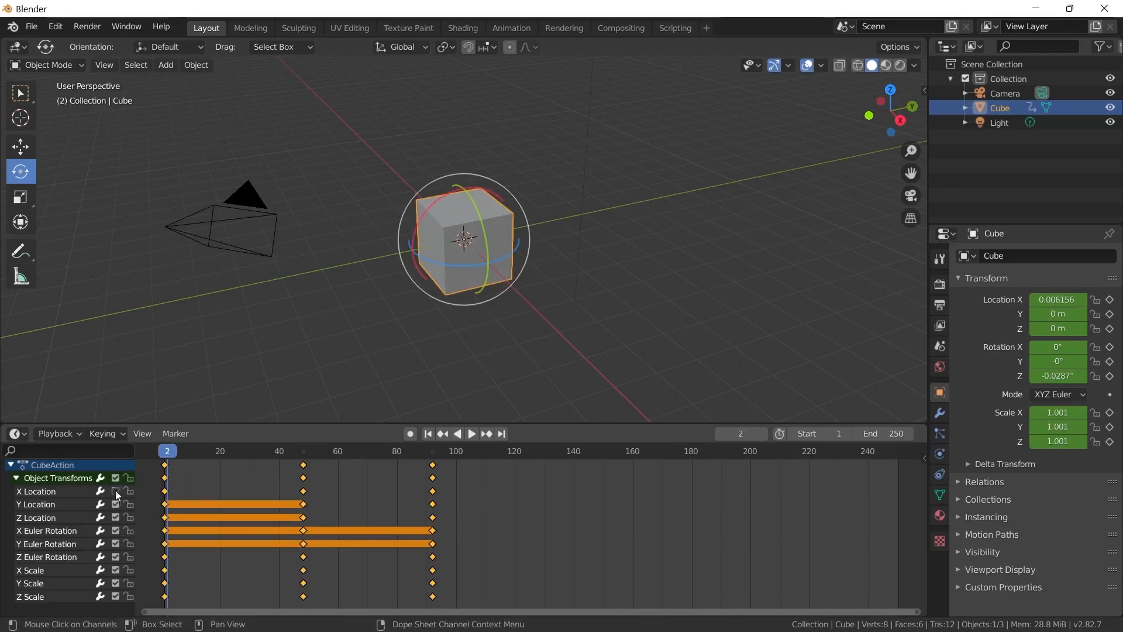
Disable the cube's X, Y and Z Location channels and play the animation without them
click(115, 517)
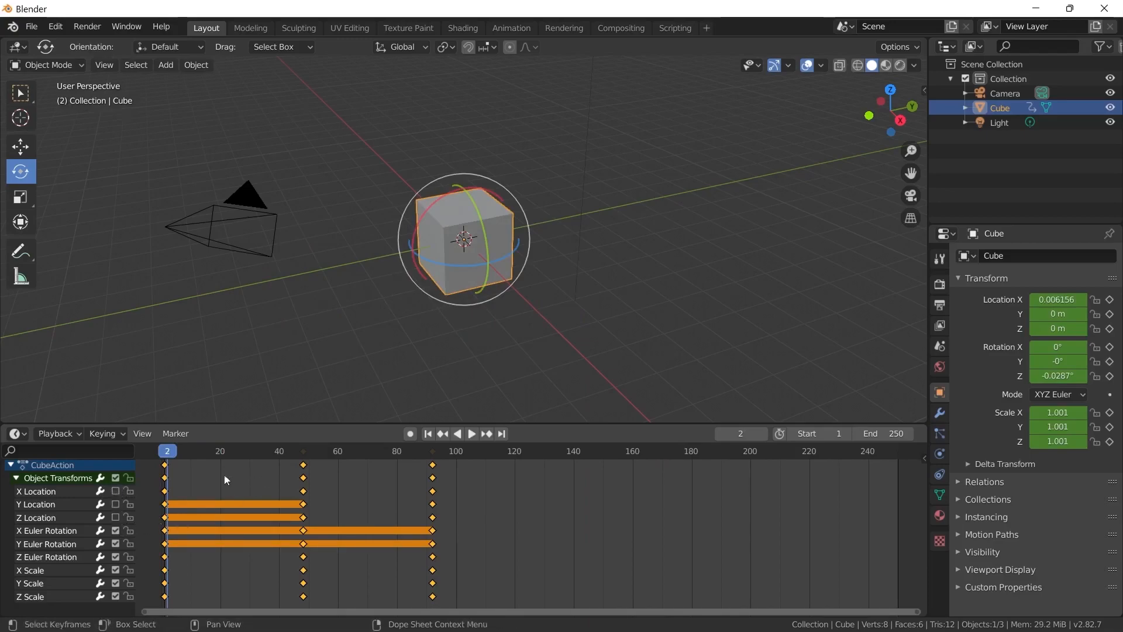
click(472, 434)
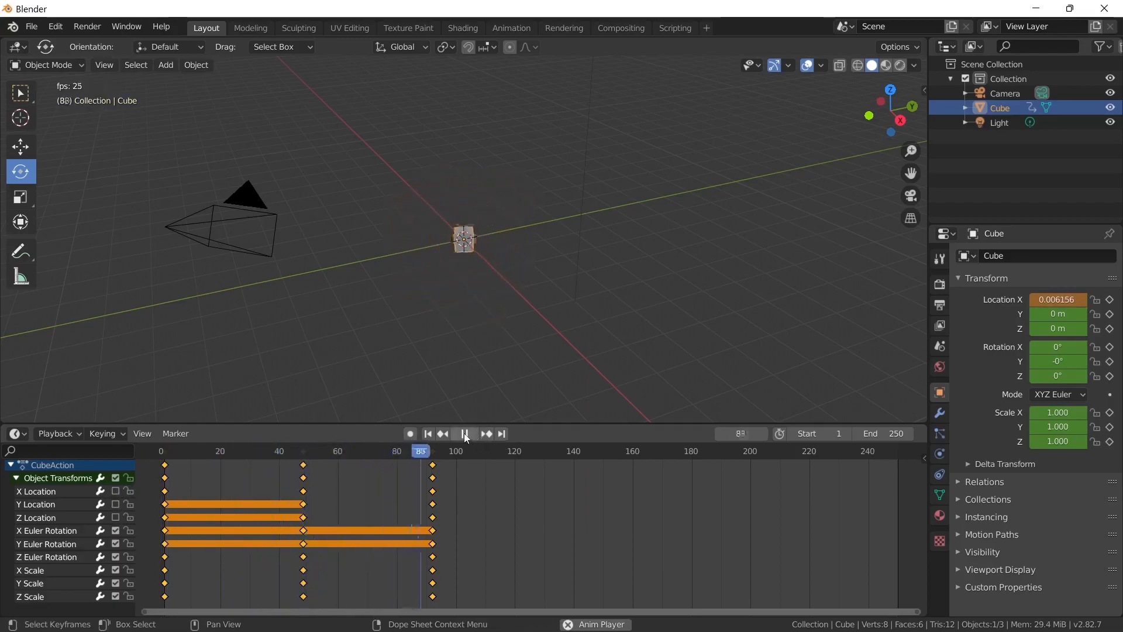
click(465, 433)
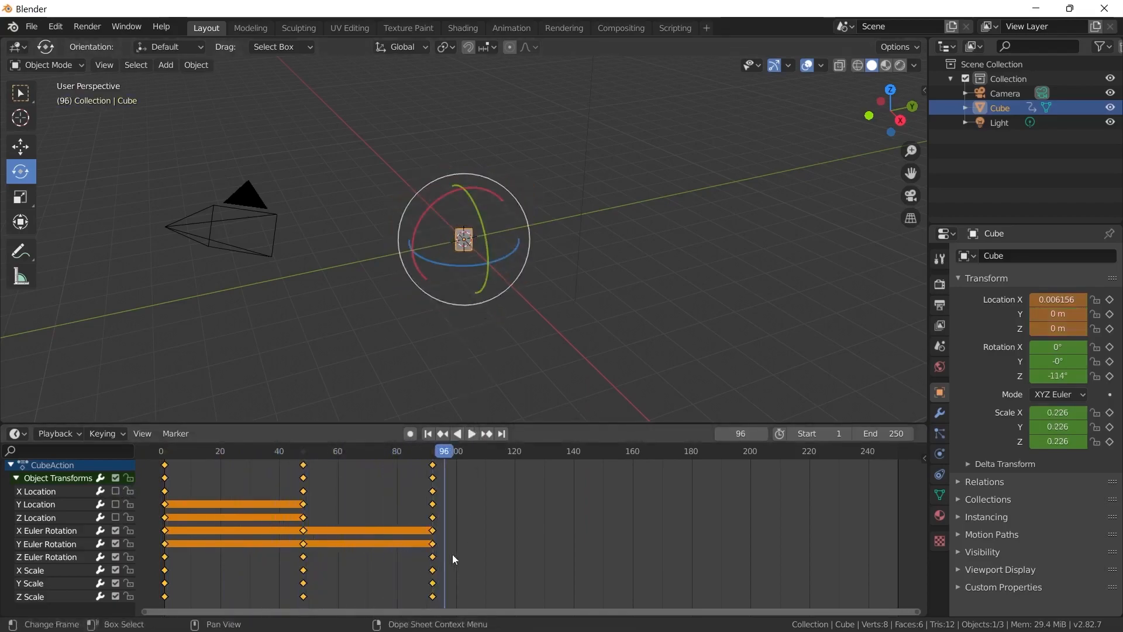
Undo the disabling of the Location channels and lock the X, Y and Z Location channels instead
key(ctrl+z)
key(ctrl+z)
key(ctrl+z)
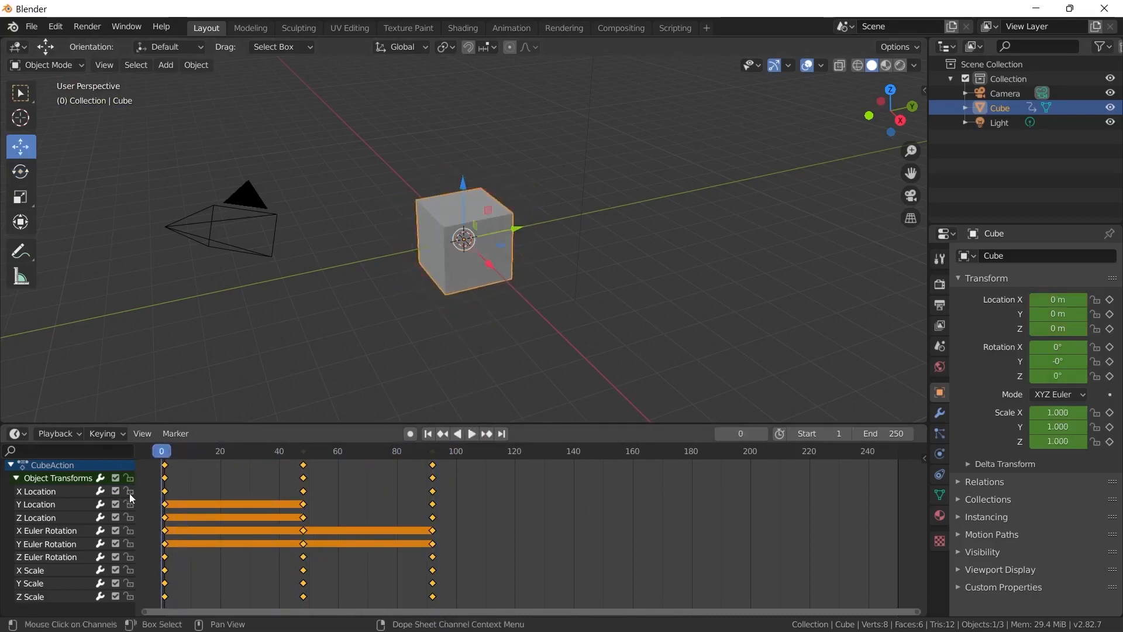
drag(129, 504, 129, 517)
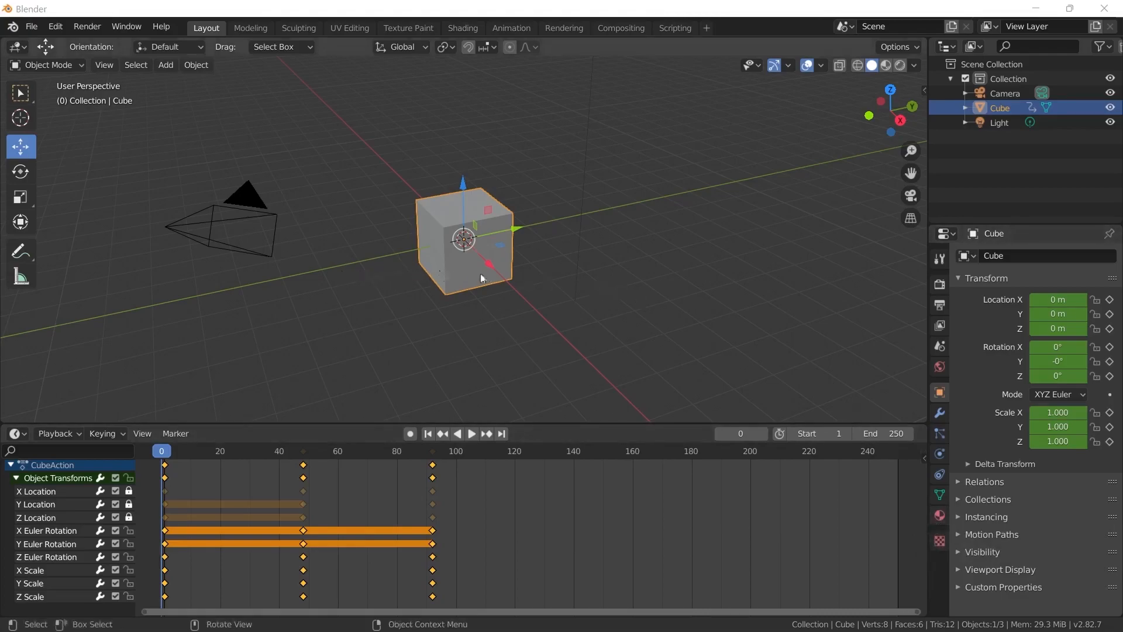
Change the surface shader of the cube's material to Emission
click(939, 516)
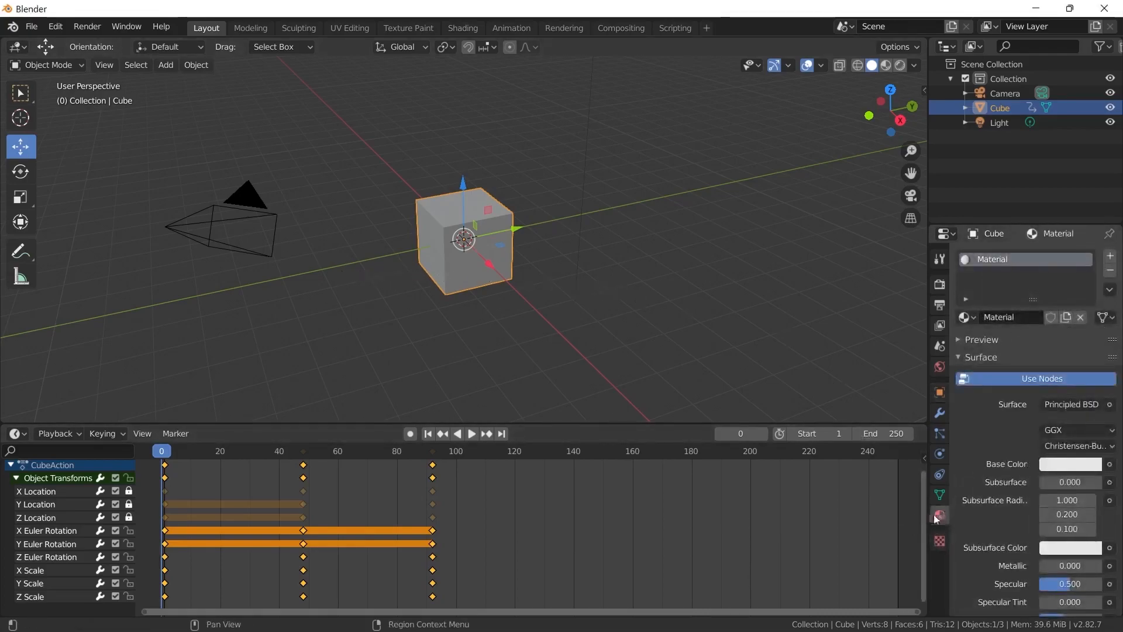
click(1059, 409)
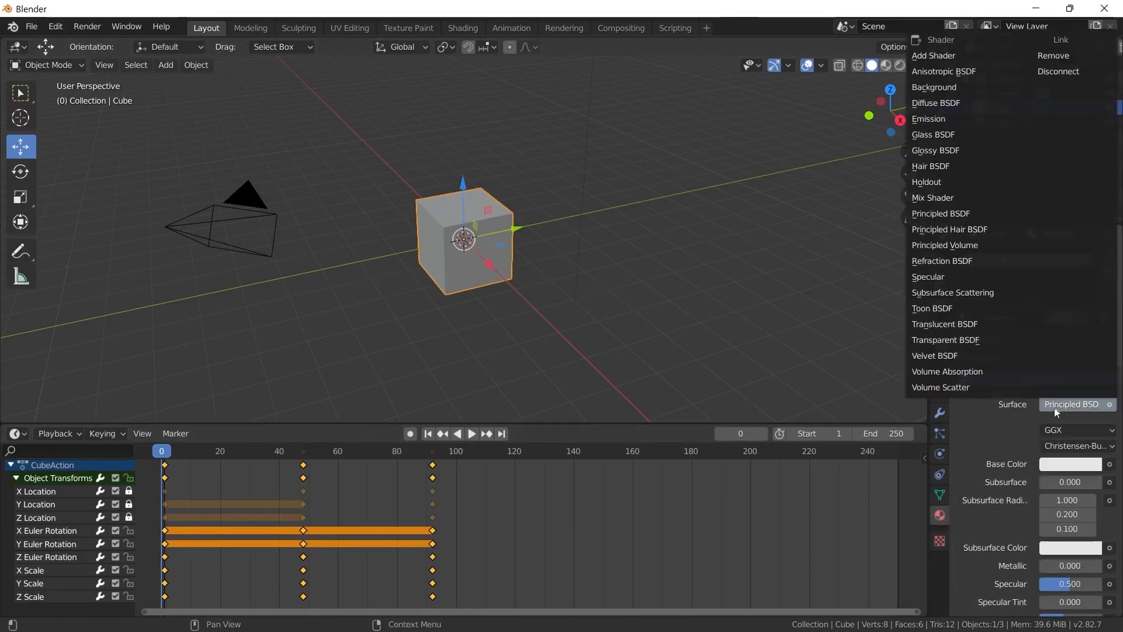
click(939, 122)
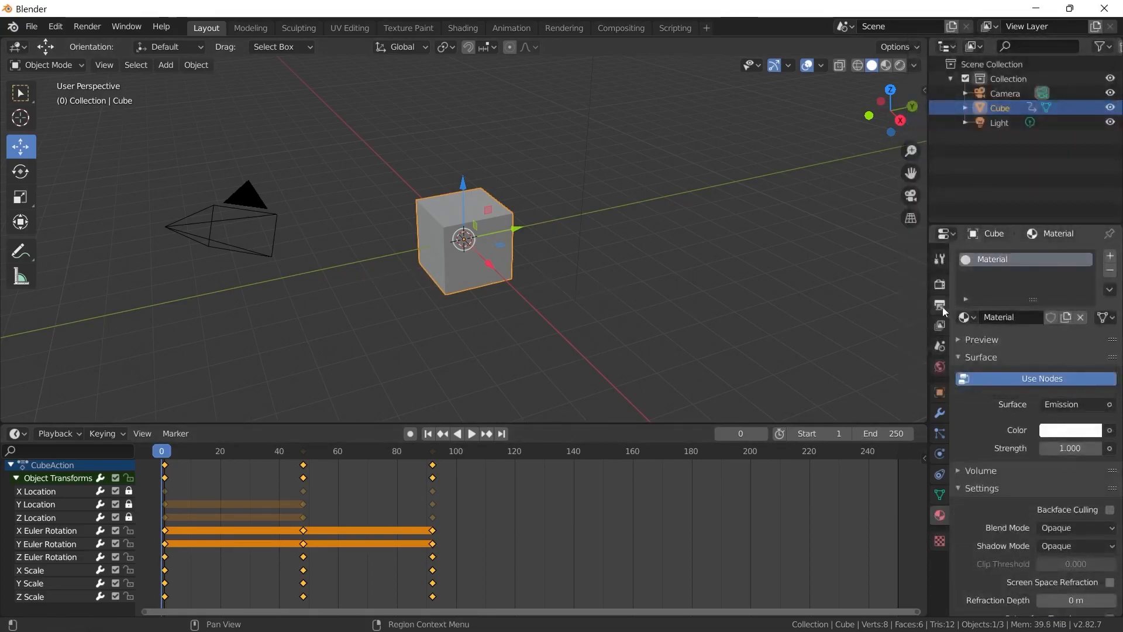
Enable Bloom in the Eevee render settings and switch the viewport to Material Preview shading
click(939, 285)
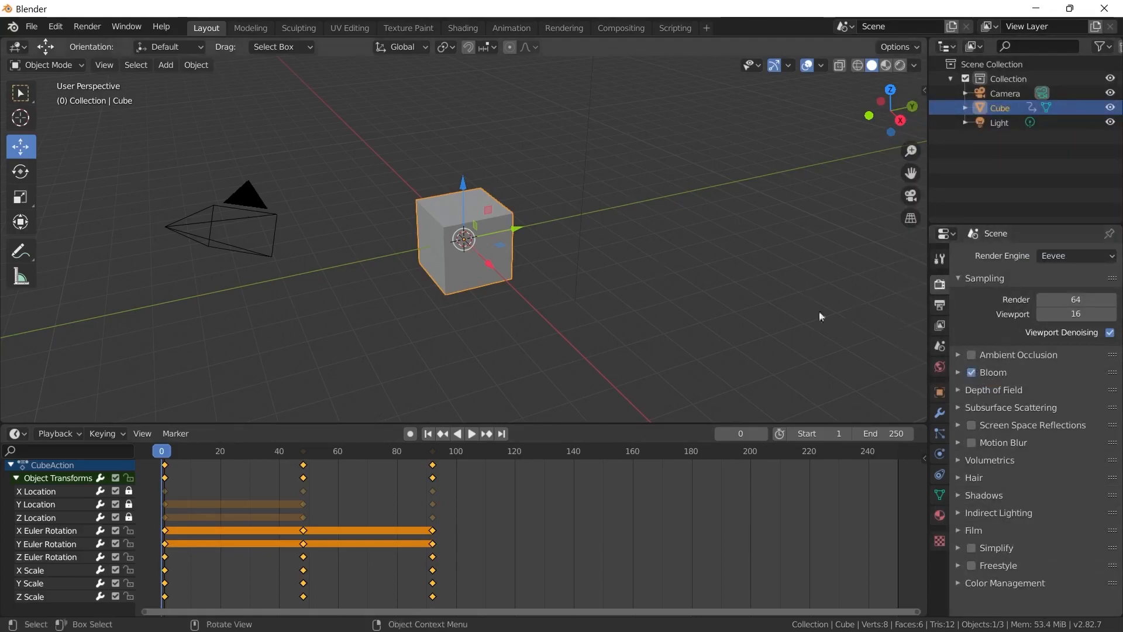
click(887, 69)
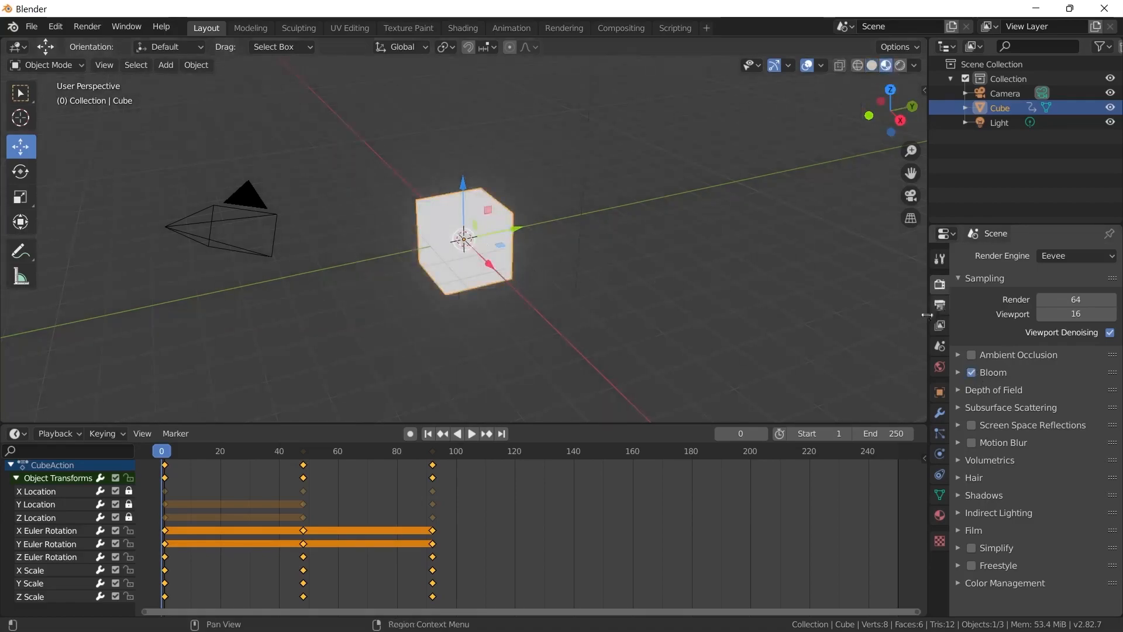
Collapse the Object Transforms channels and keyframe the cube material's emission Strength at 1.000 on frame 1
click(939, 515)
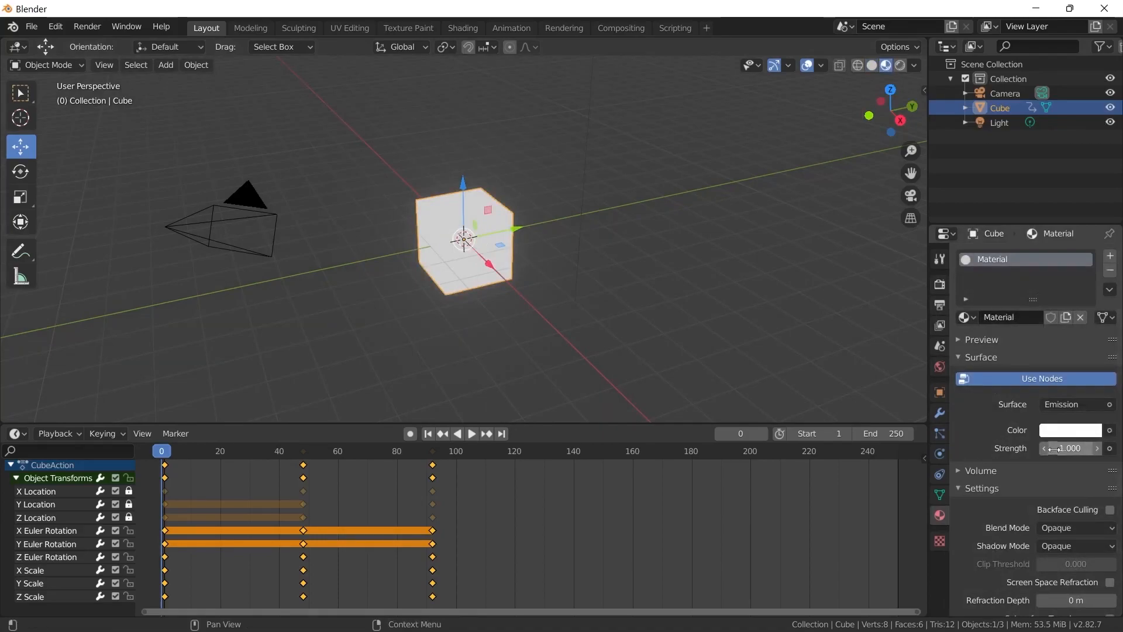
mouse_move(1055, 448)
mouse_down()
mouse_move(1111, 450)
mouse_move(1072, 449)
mouse_up()
key(ctrl+z)
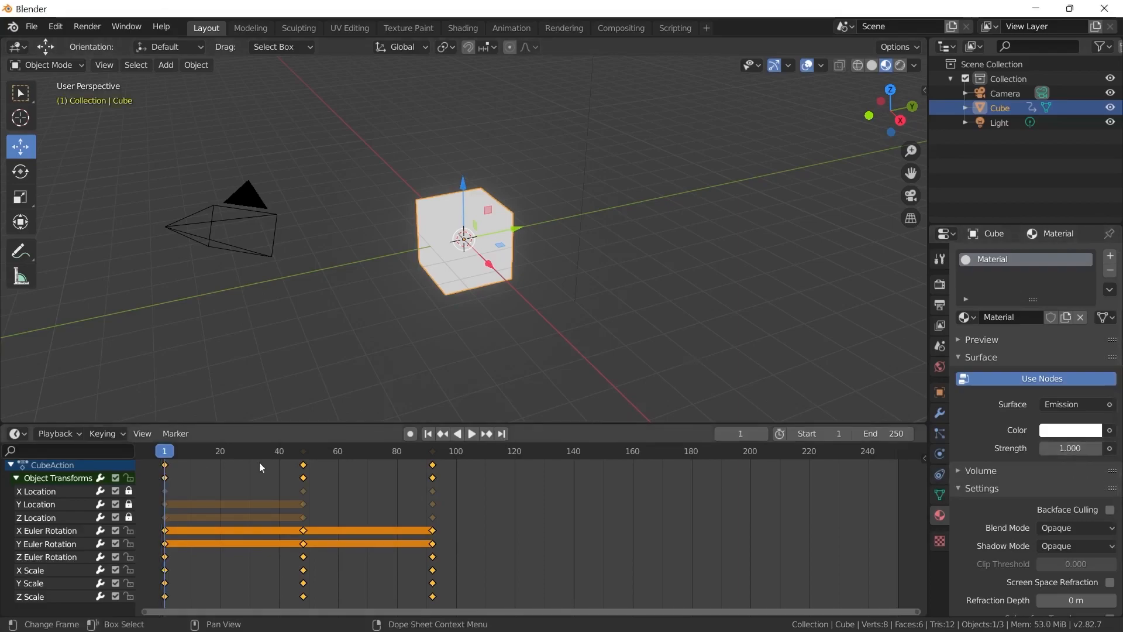
click(16, 479)
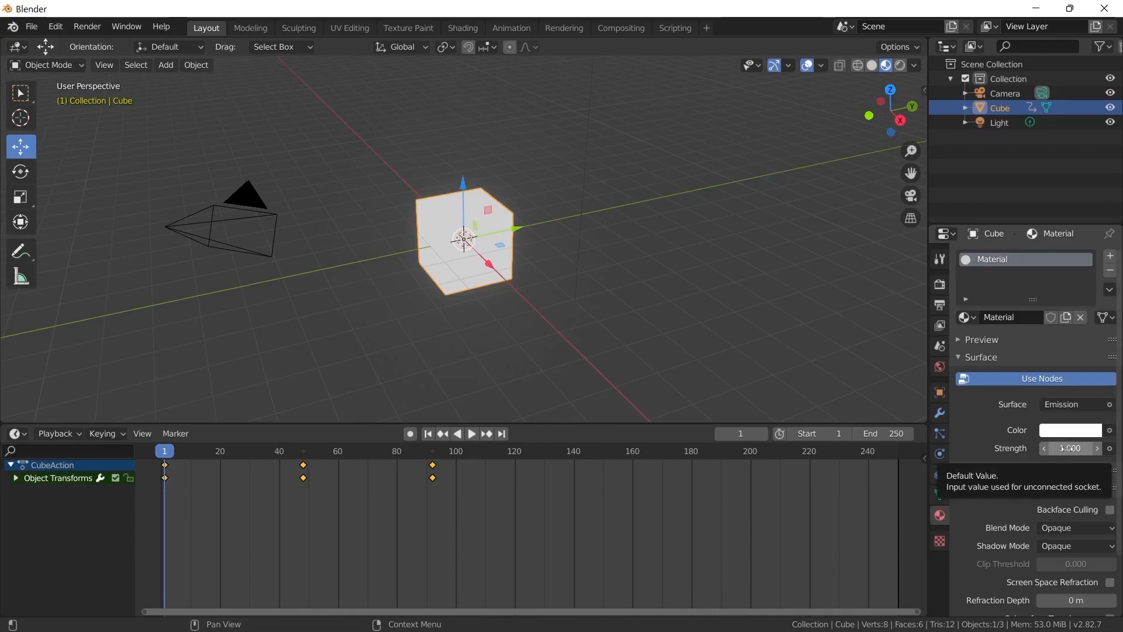
key(i)
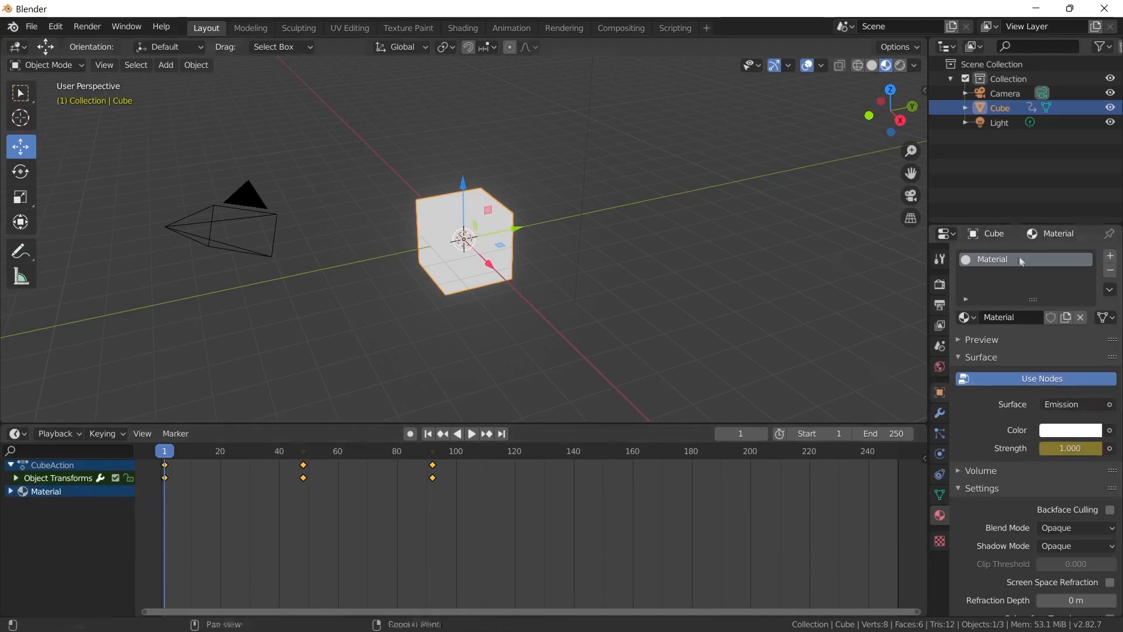
Rename the cube's material to Material2 and change the name back to Material
click(1028, 321)
click(1026, 321)
text(2)
key(Return)
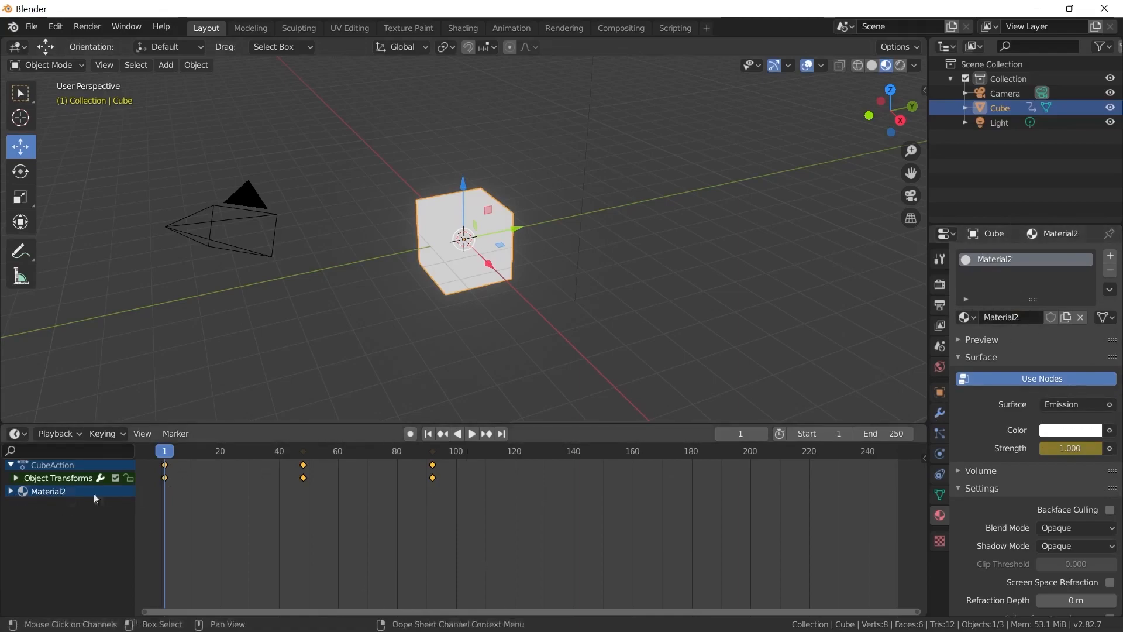
double_click(1028, 319)
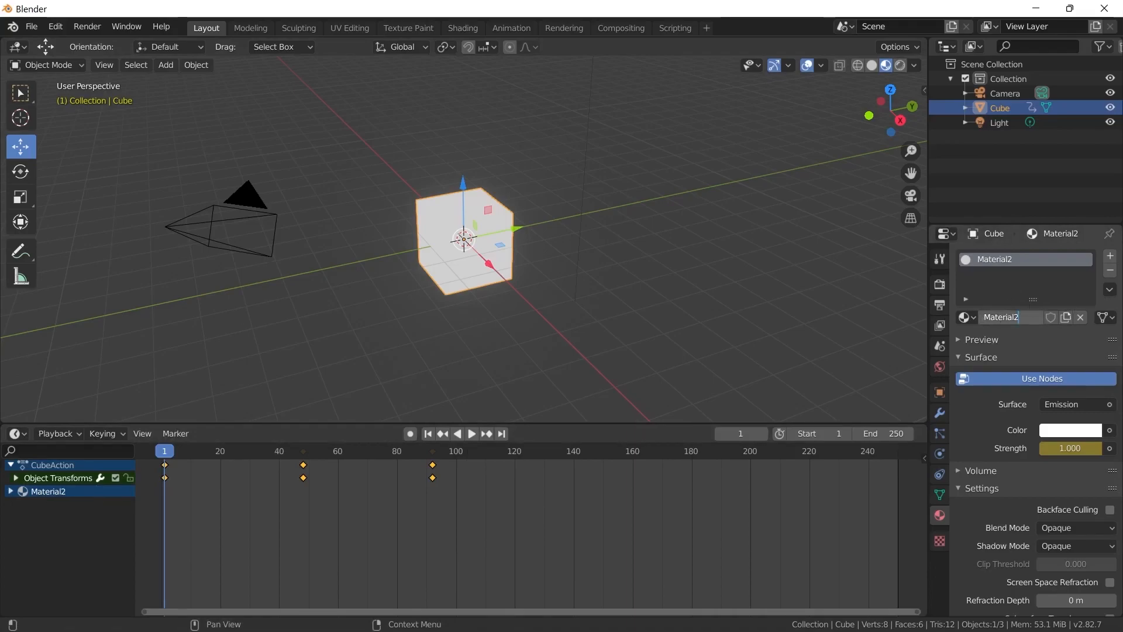
key(Return)
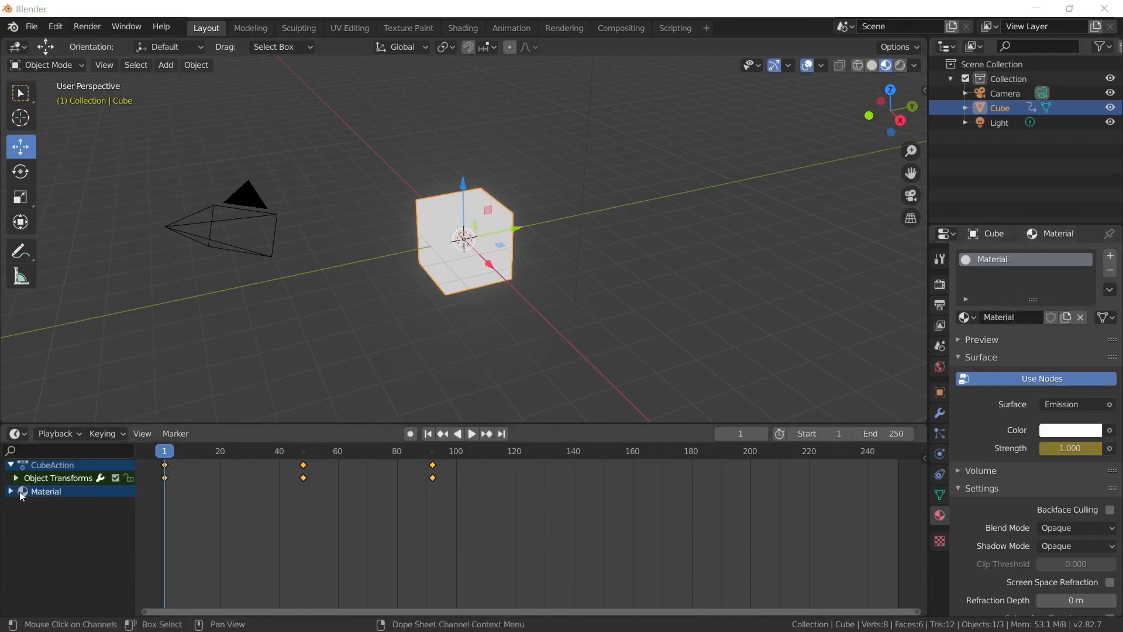
Expand the Material and Shader Nodetree channels and keyframe the white emission Color on frame 1
click(10, 493)
click(15, 504)
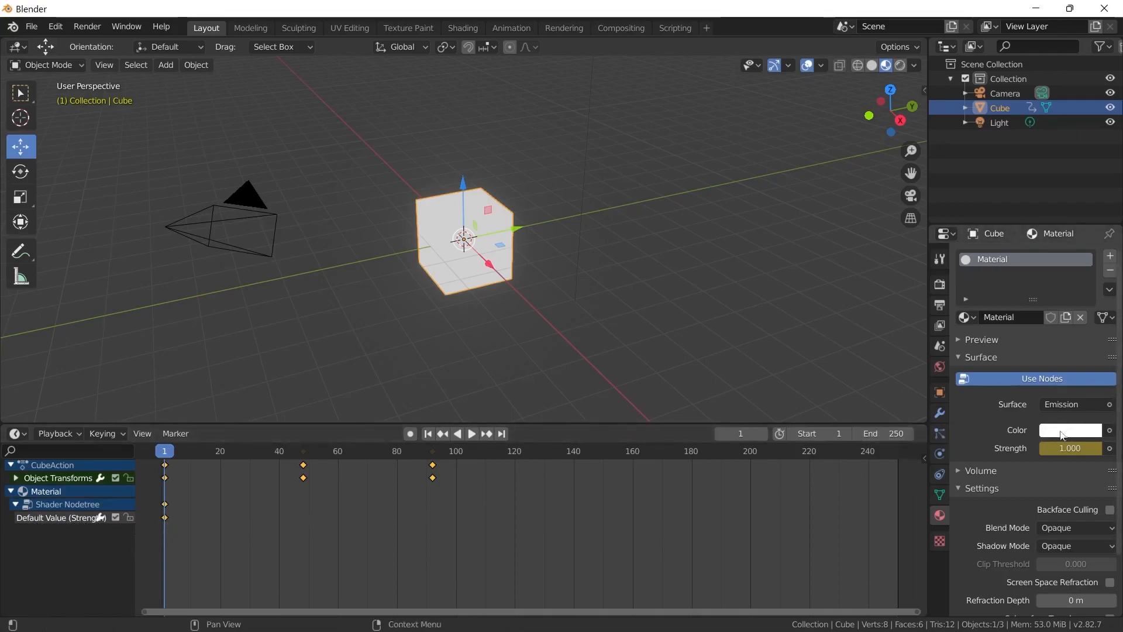
key(i)
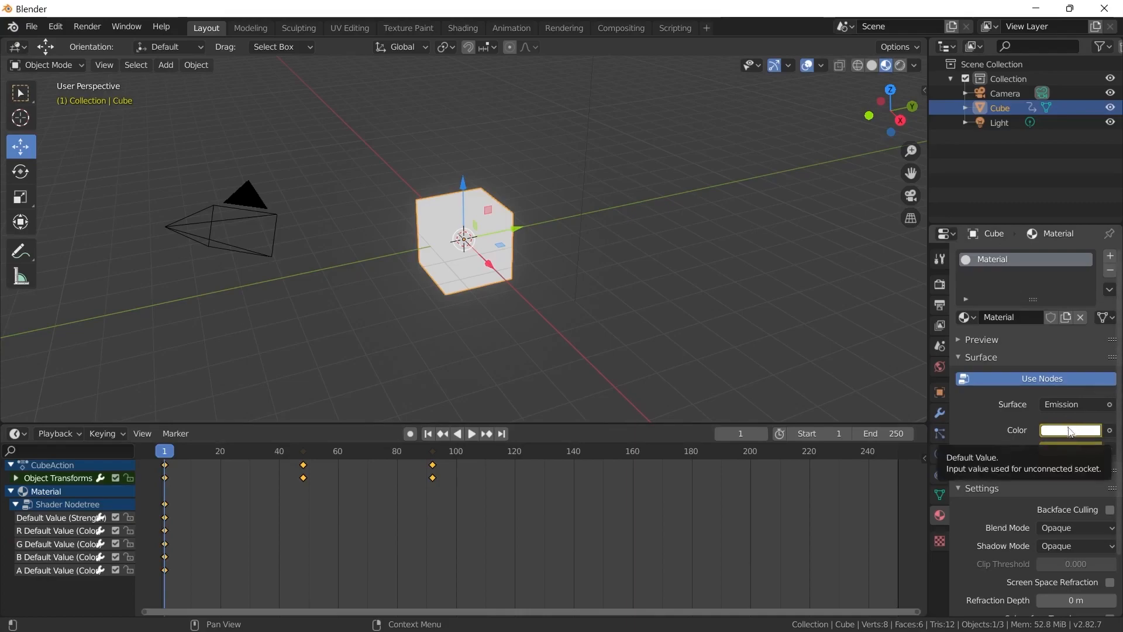
Set the emission Strength to 7.8 on frame 48, keyframe it, and scrub through the frames to preview the brightening
drag(304, 452, 303, 456)
drag(1057, 449, 1106, 449)
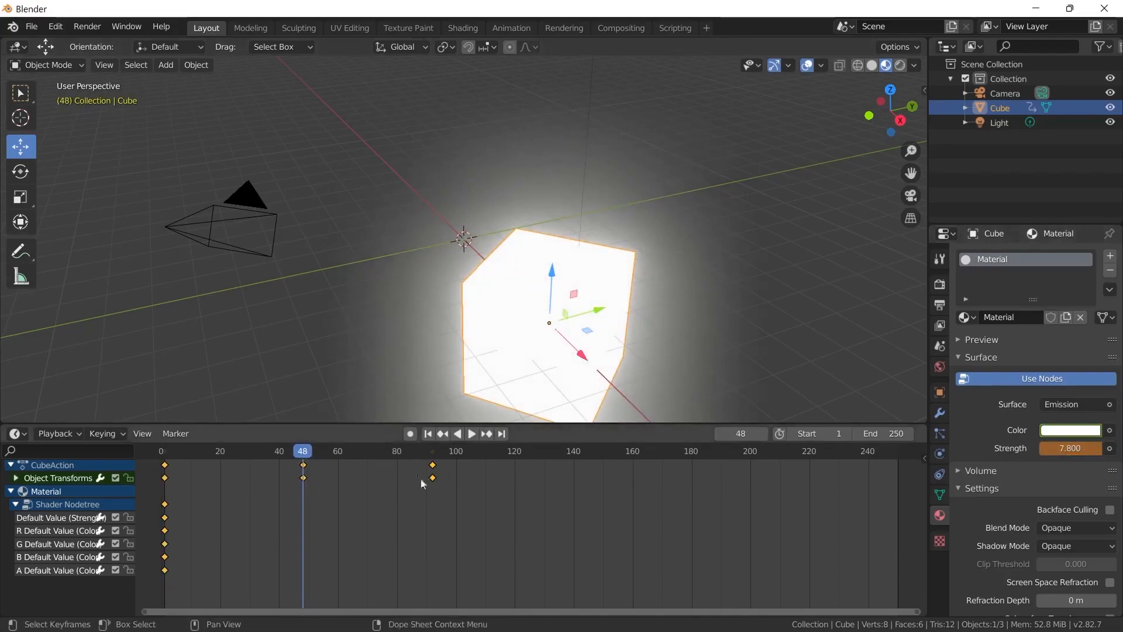
right_click(1070, 448)
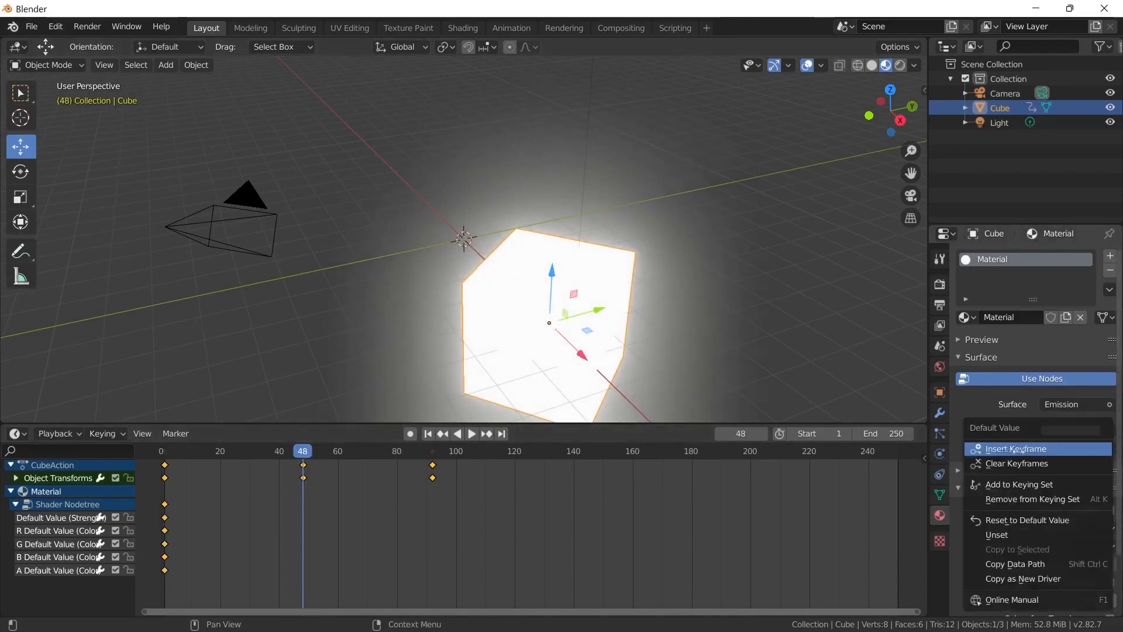
click(1012, 449)
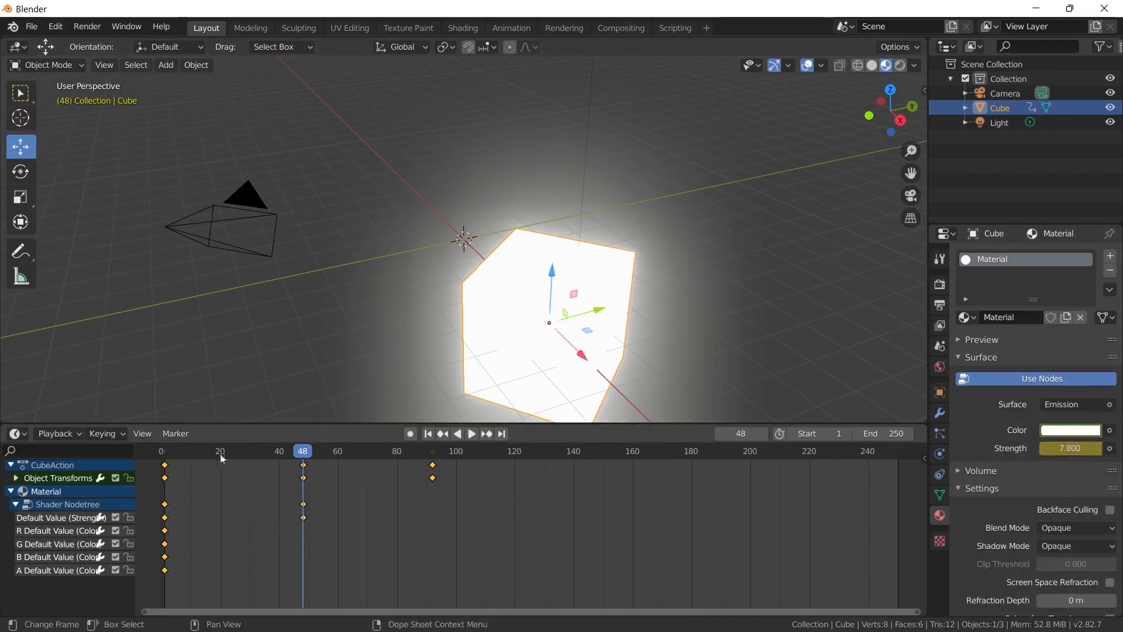
drag(187, 450, 301, 466)
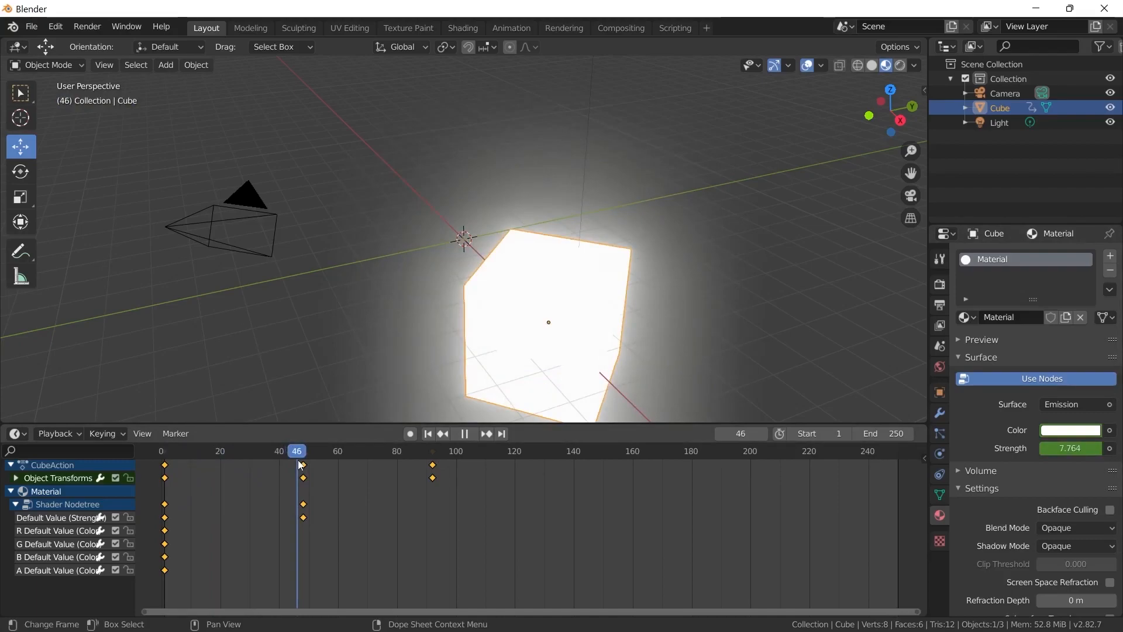
Change the emission Color to light blue (H 0.572, S 0.696, V 1.000) on frame 48, keyframe it, and scrub to preview it
drag(300, 465, 303, 465)
click(1062, 431)
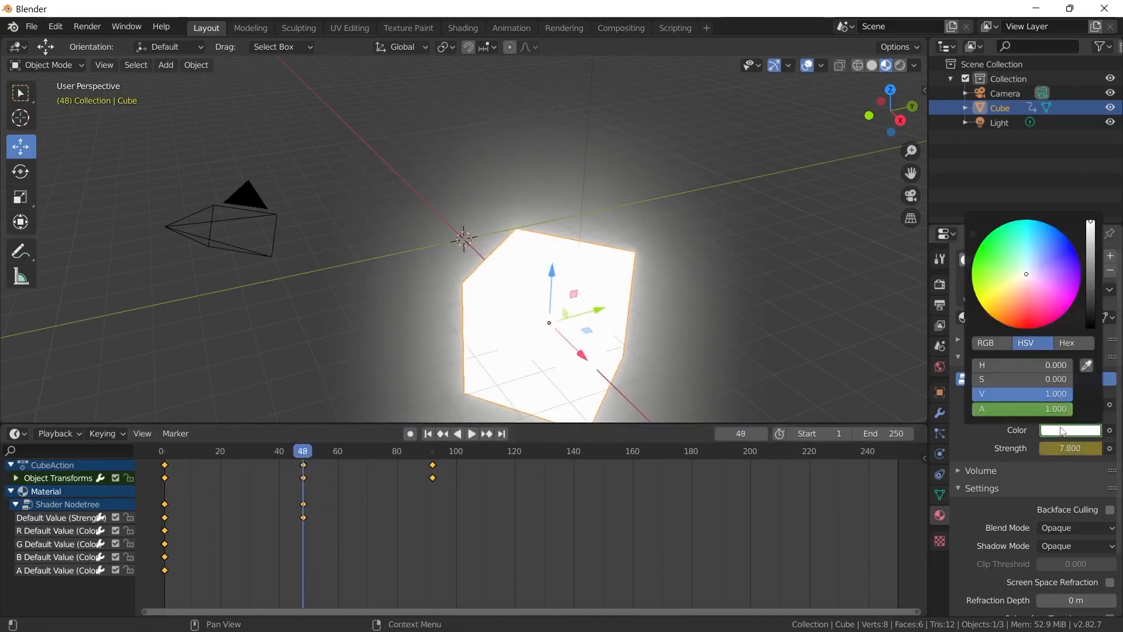
click(1044, 252)
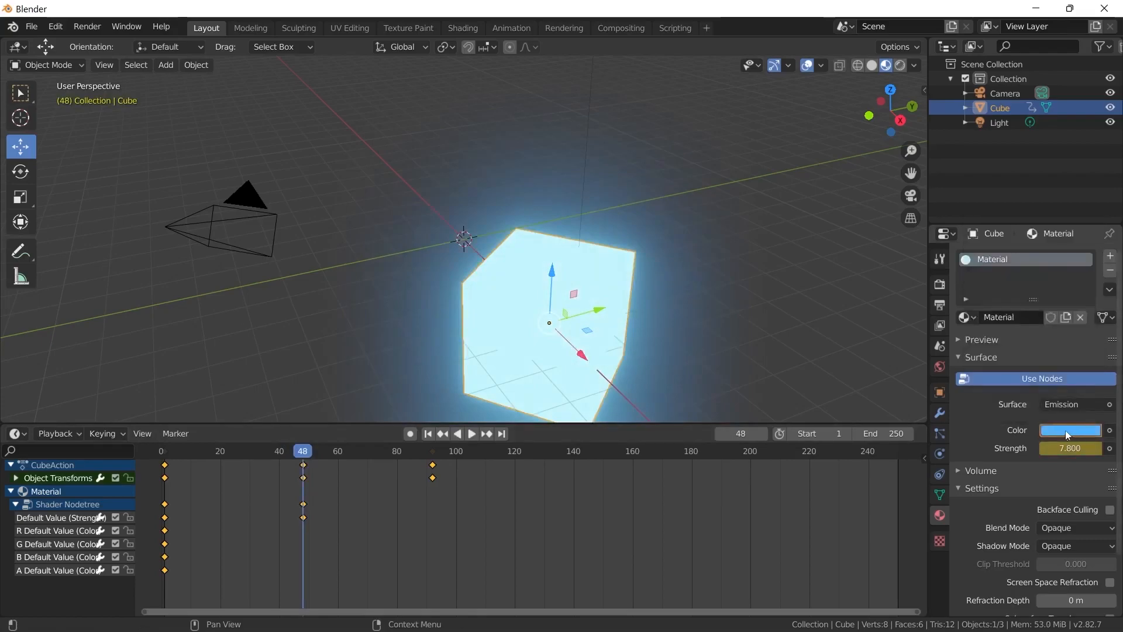
key(i)
mouse_move(301, 456)
mouse_down()
mouse_move(165, 452)
mouse_move(302, 446)
mouse_up()
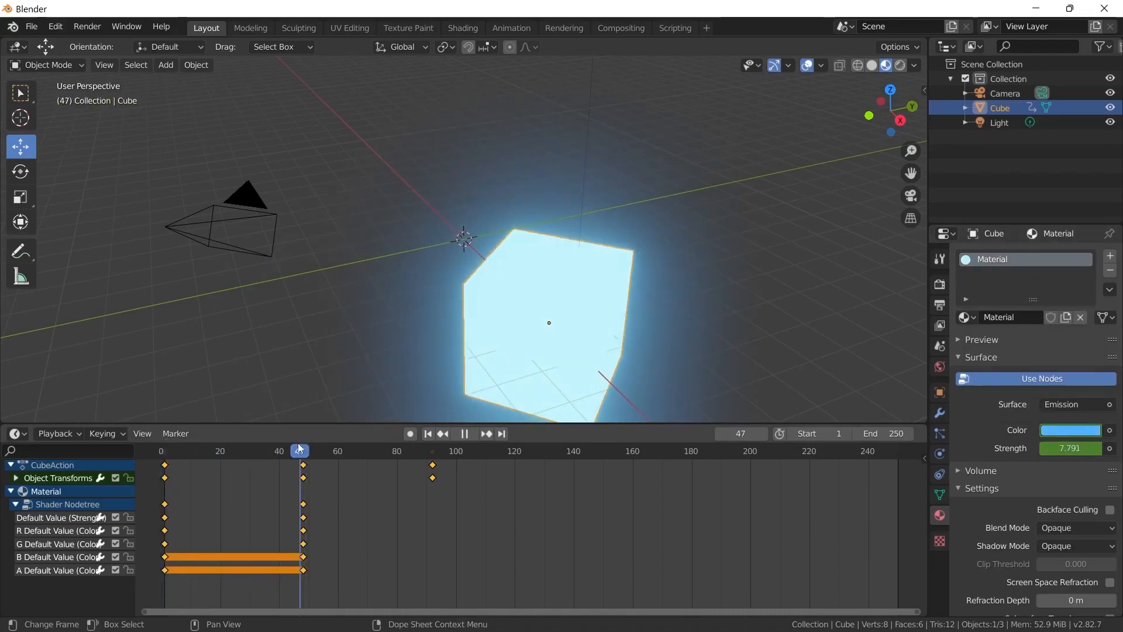
Raise the emission Strength to 34.2 on frame 92 and keyframe it
drag(299, 449, 433, 468)
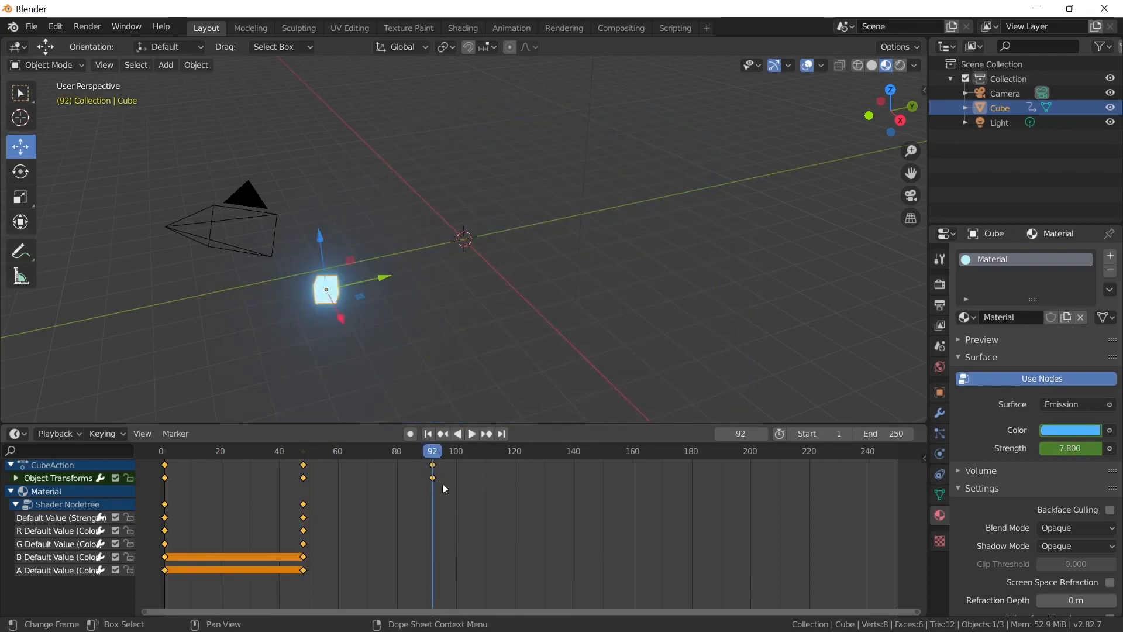
drag(1072, 448, 1116, 448)
key(i)
Change the emission Color to red on frame 92 and keyframe it
click(1070, 431)
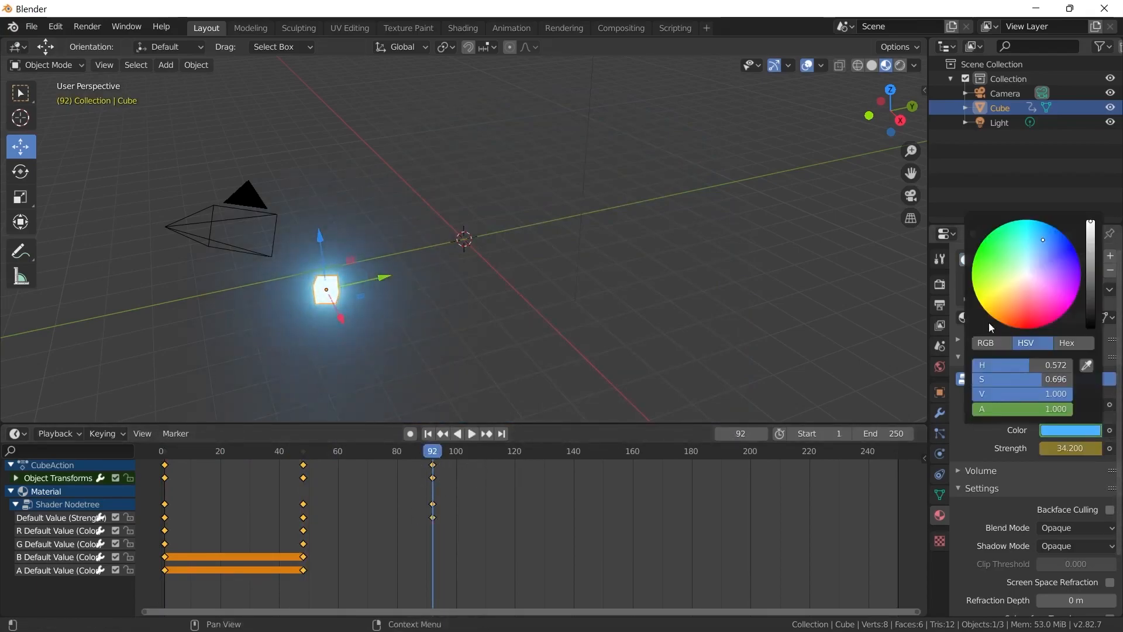
click(989, 324)
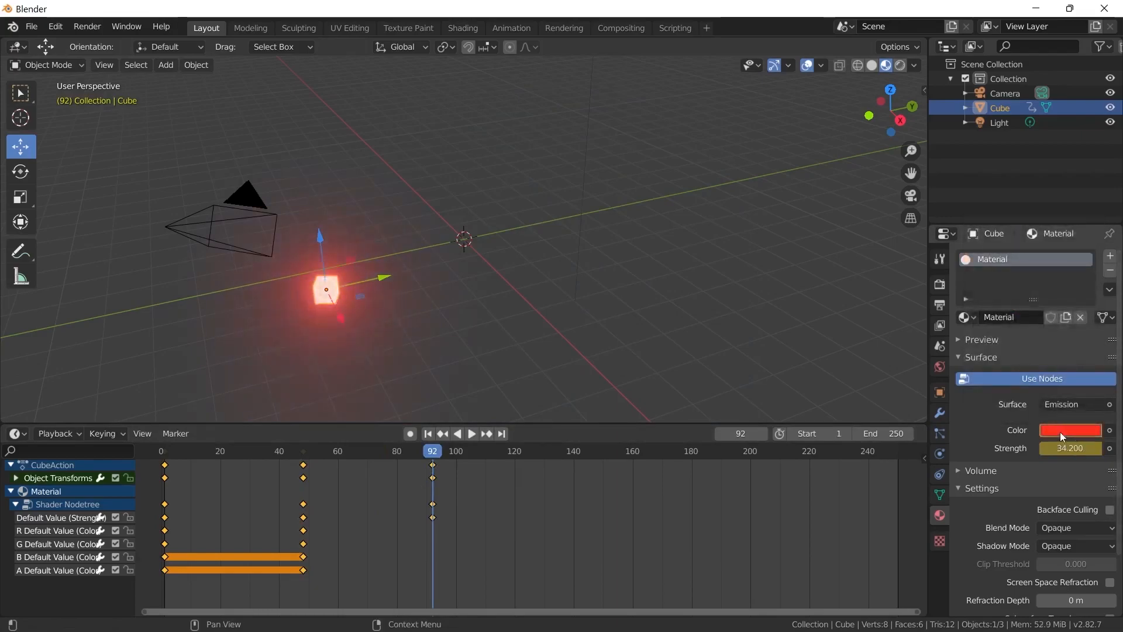
key(i)
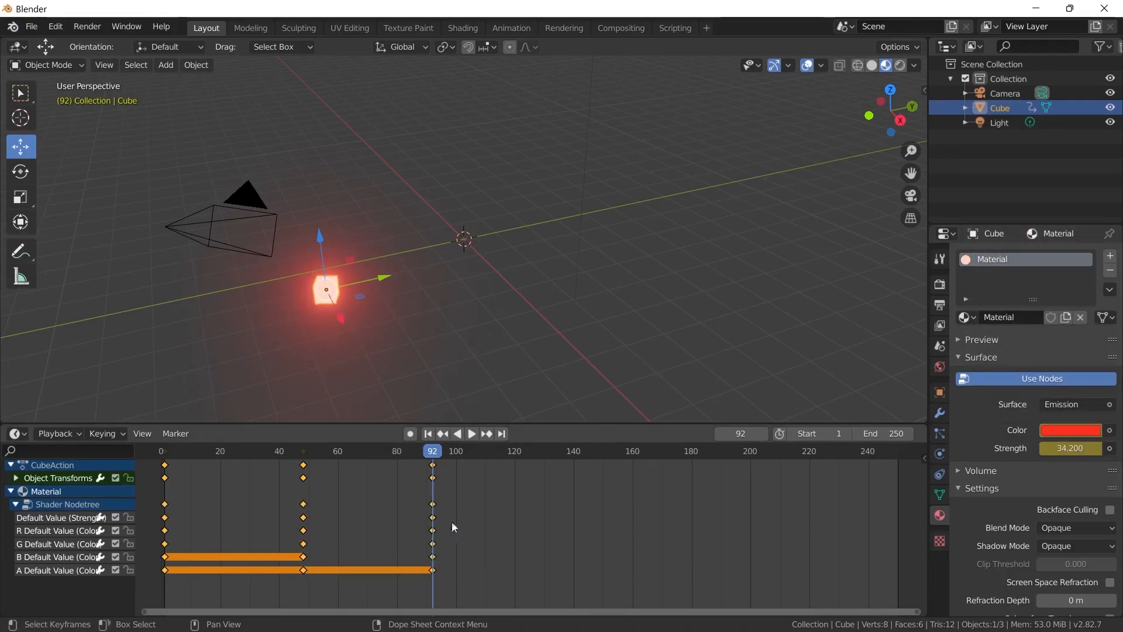
Play the animation from frame 1 to review the changing glow and stop the playback
key(shift+Left)
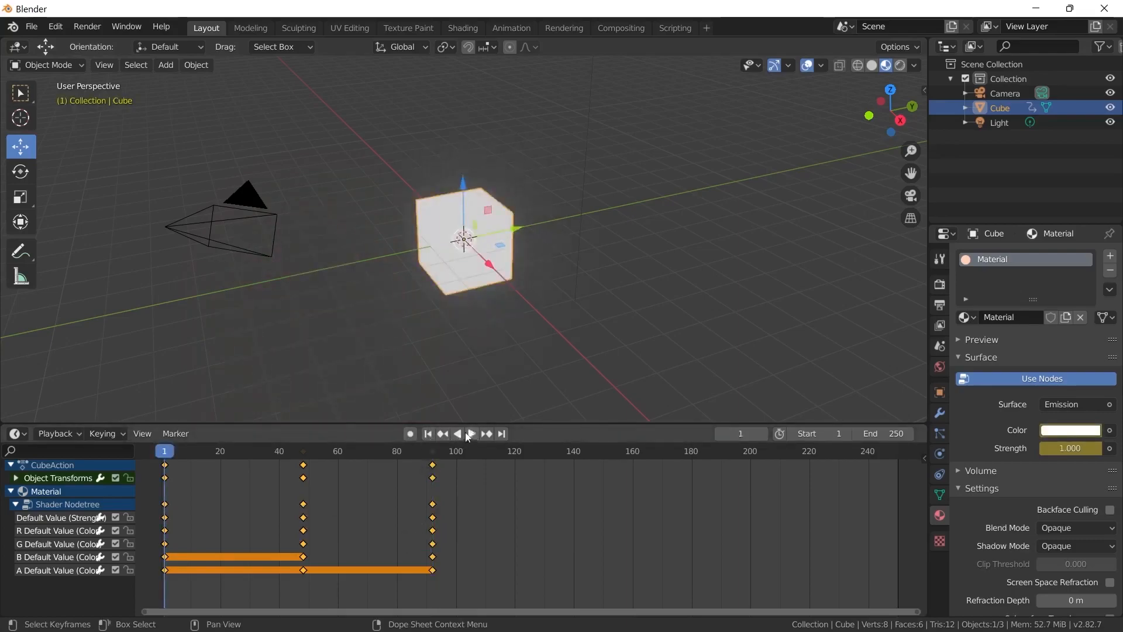
click(472, 434)
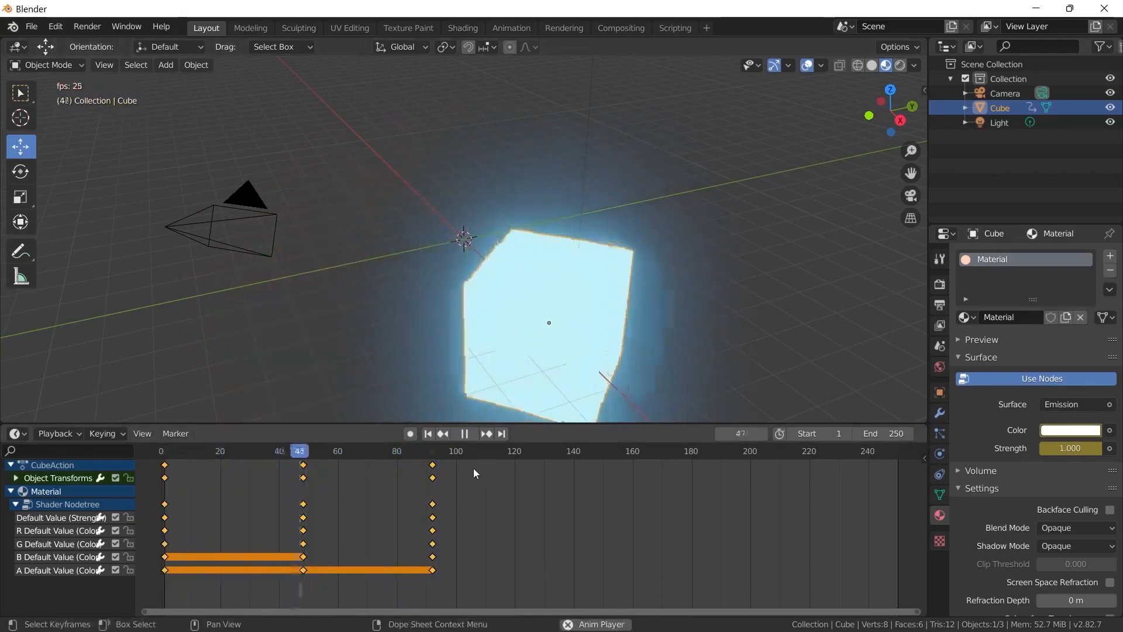
key(Escape)
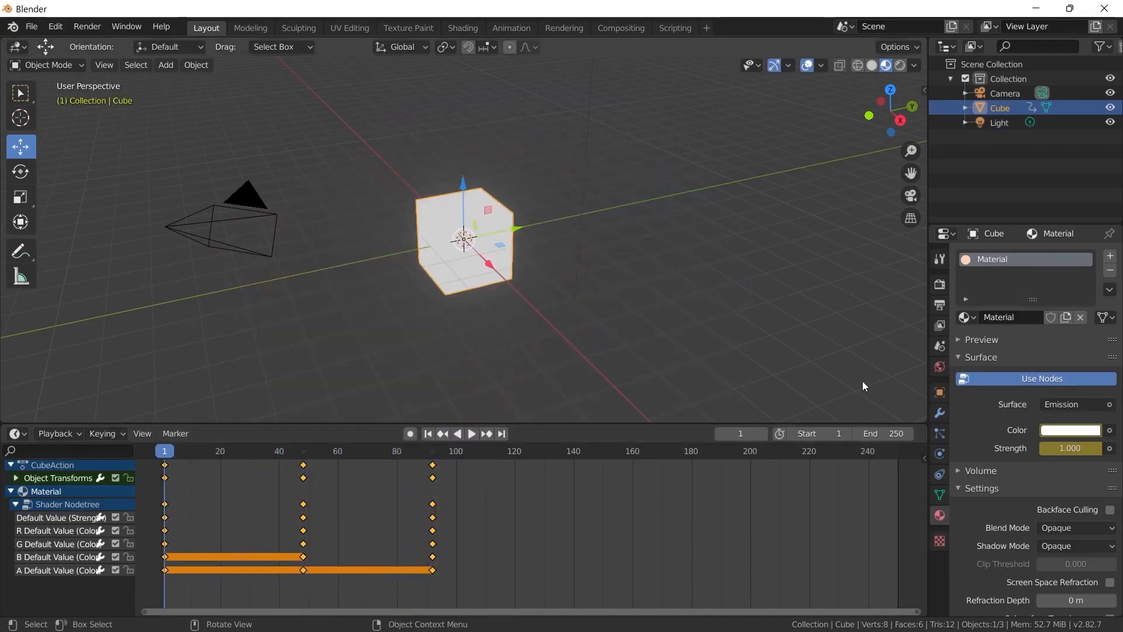